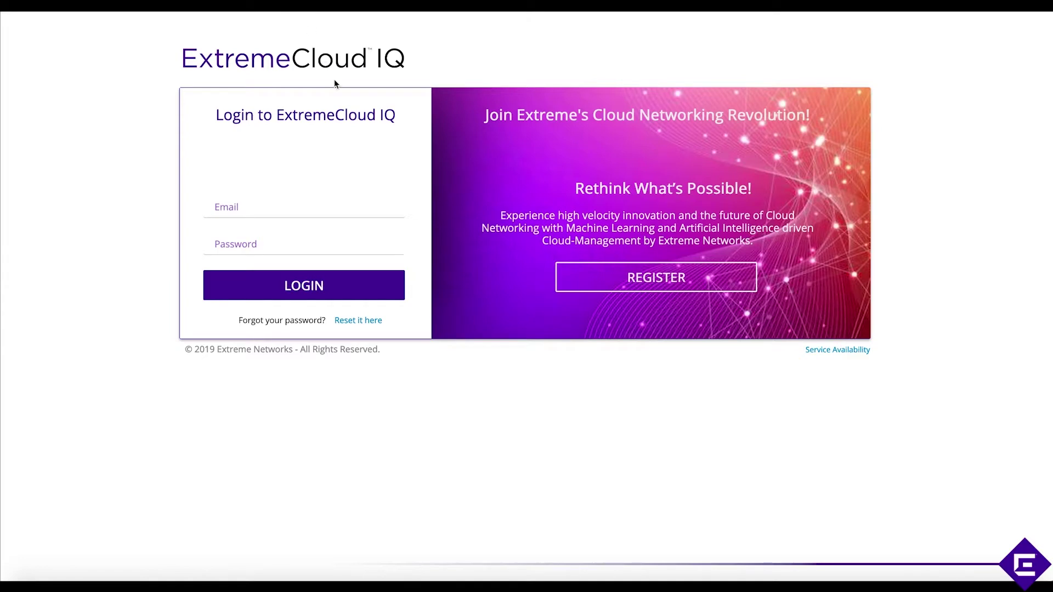
- Log in by choosing the suggested account e-mail and entering the account password
left_click(251, 203)
type("i")
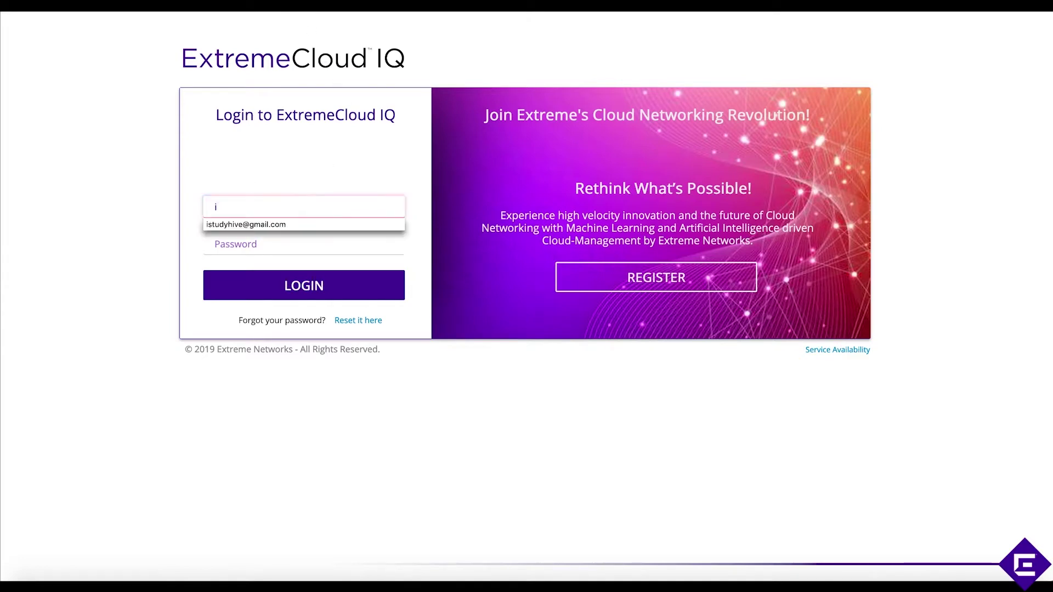
left_click(256, 227)
left_click(248, 246)
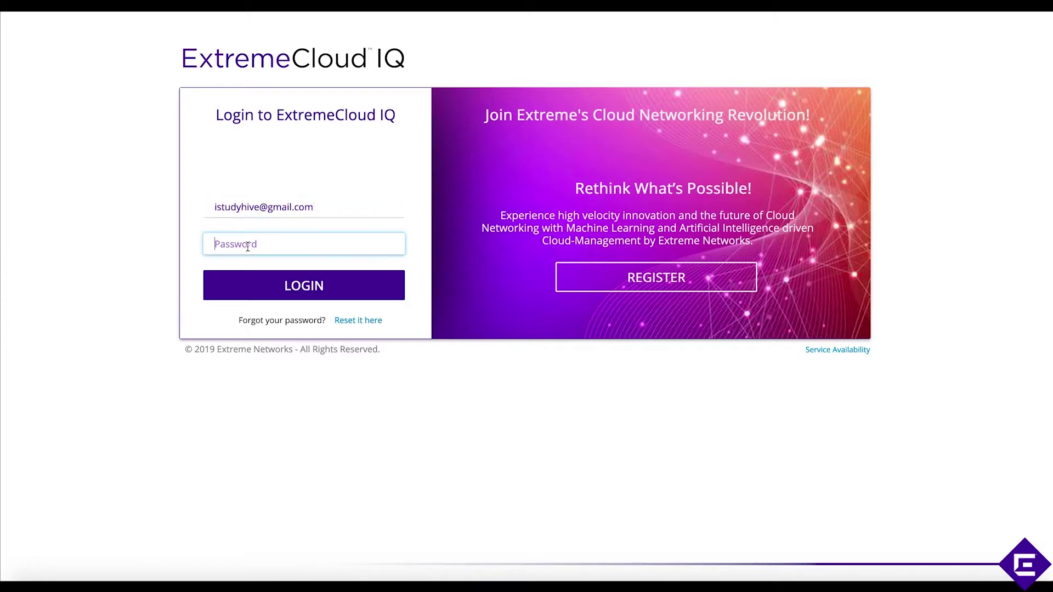
type("****************")
key("Return")
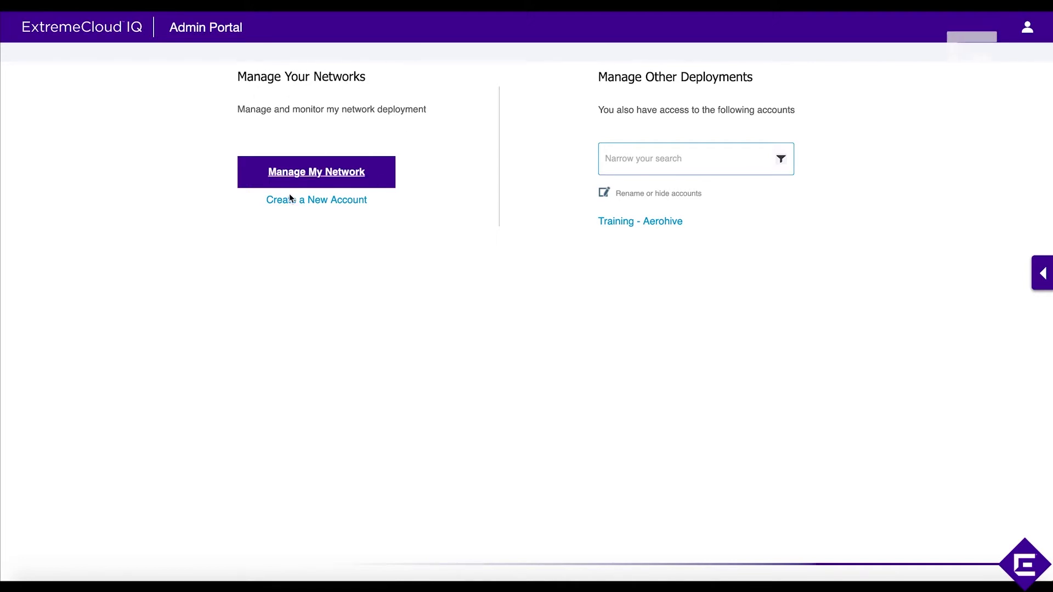
- Choose Manage My Network on the Admin Portal to open your own network
left_click(322, 174)
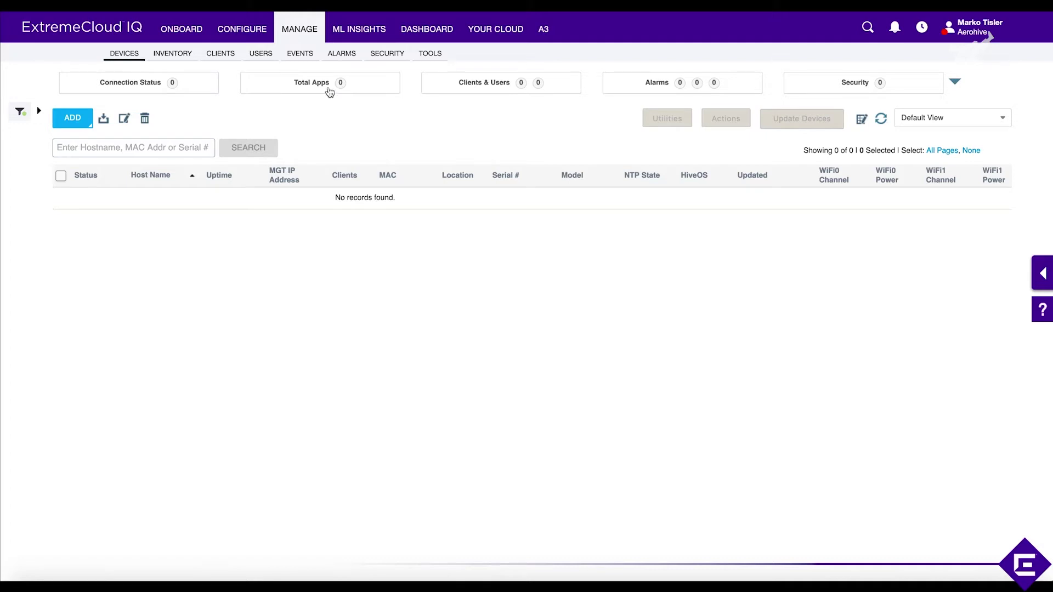
- In ML Insights' Network 360 Monitor, begin creating the first location from the 0-locations prompt
left_click(376, 28)
left_click(188, 94)
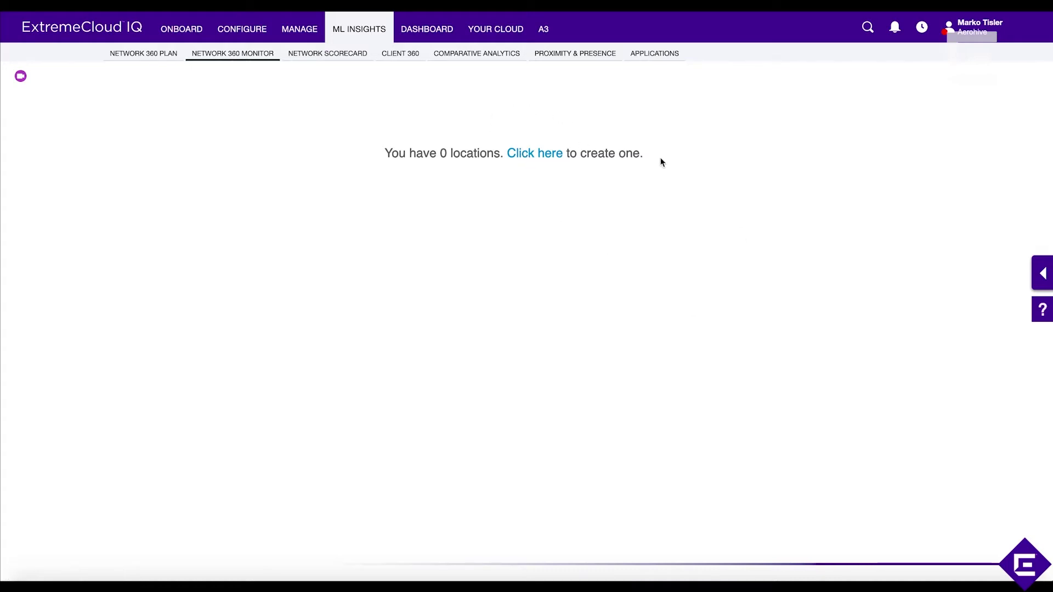
left_click(545, 158)
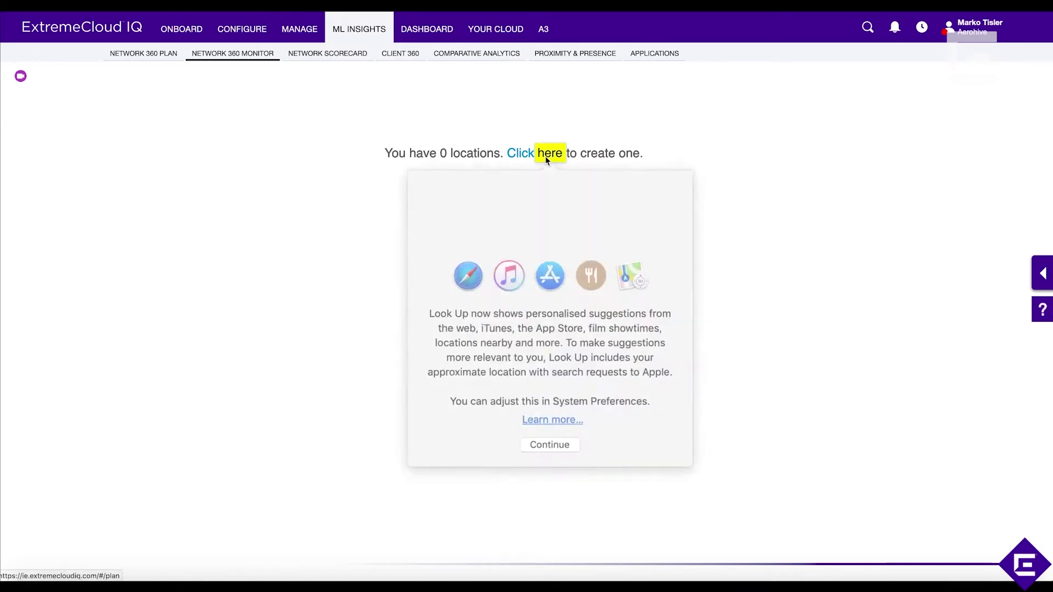
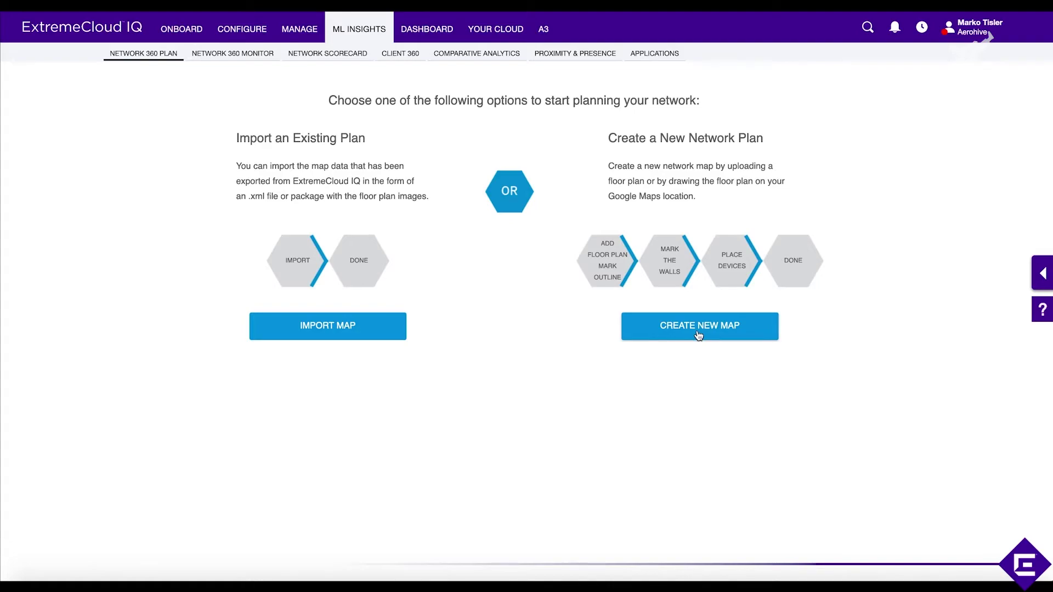
- Start a new network map and set the organization to Training
left_click(730, 333)
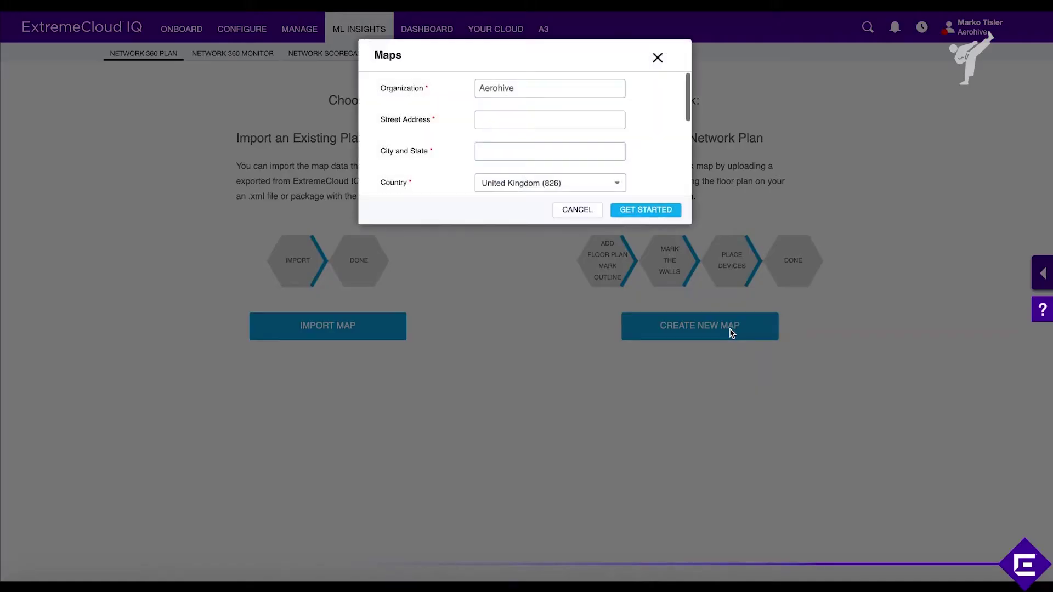
double_click(525, 80)
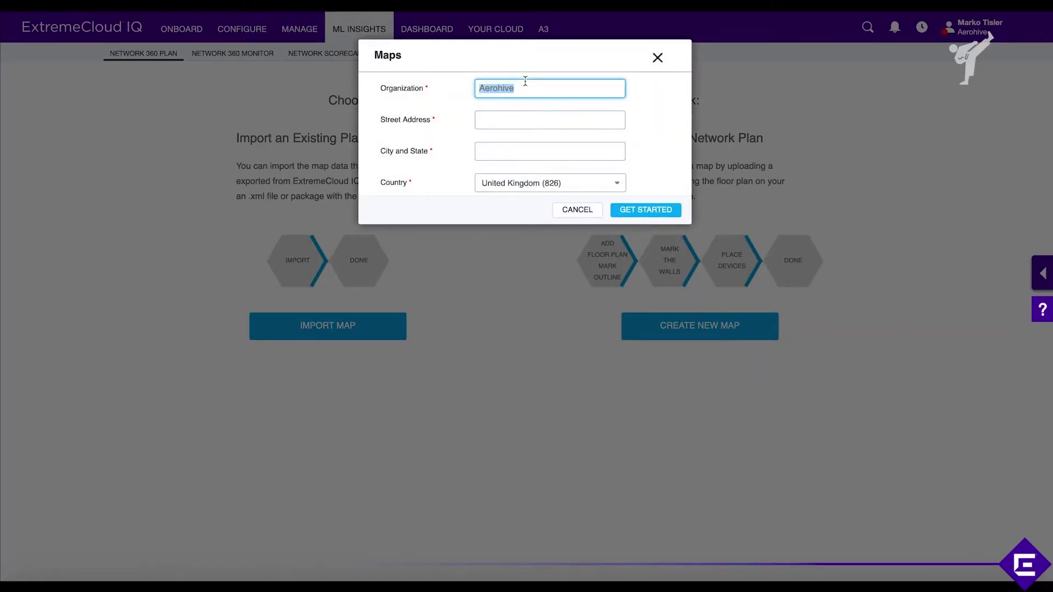
type("Training")
- Enter the site's street address and city, keep United Kingdom as country, and submit
left_click(519, 115)
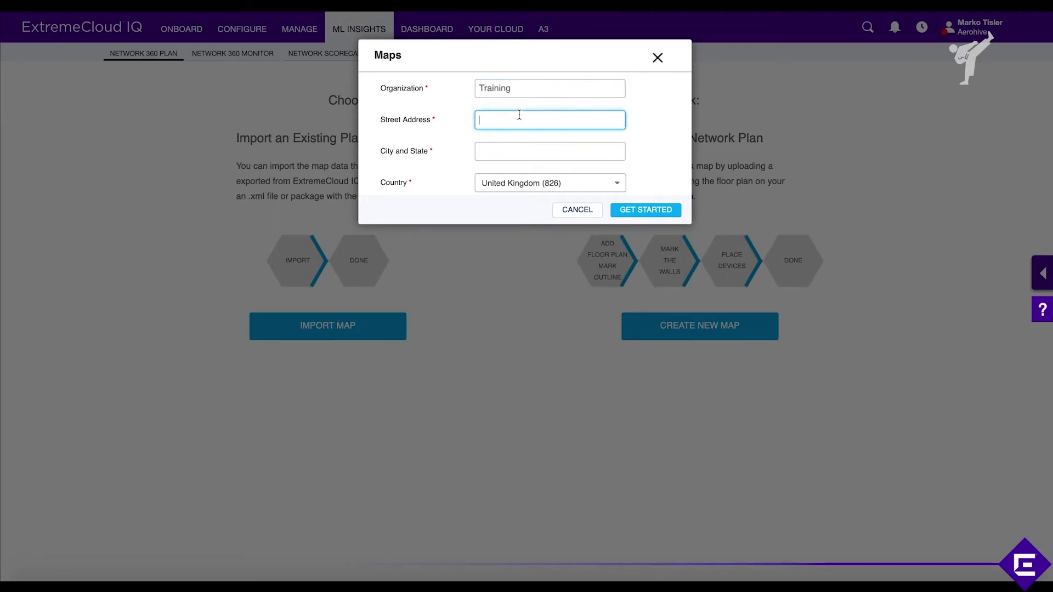
type("The Courtyard 16")
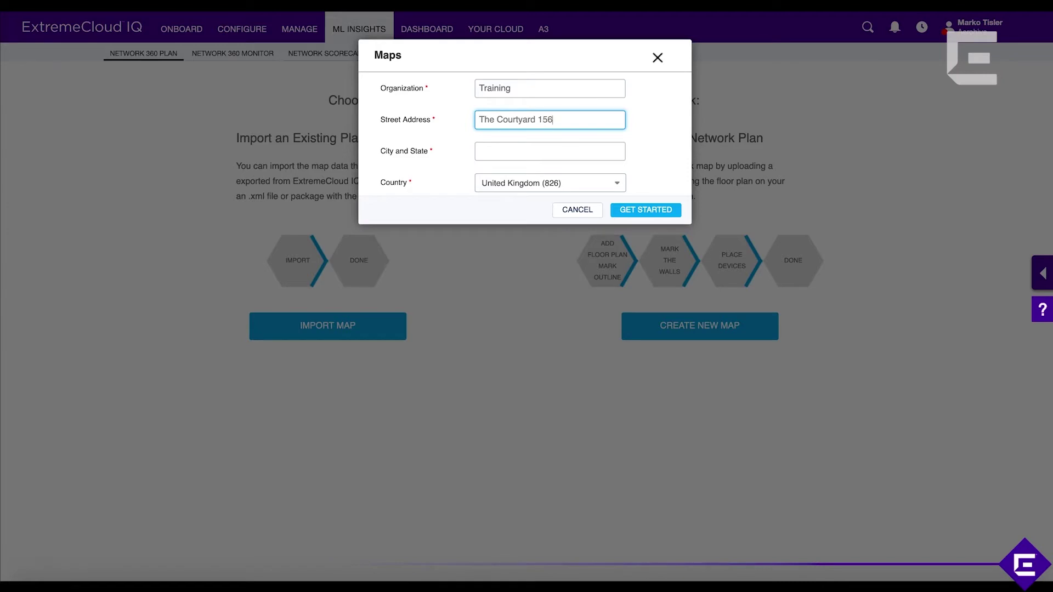
left_click(504, 153)
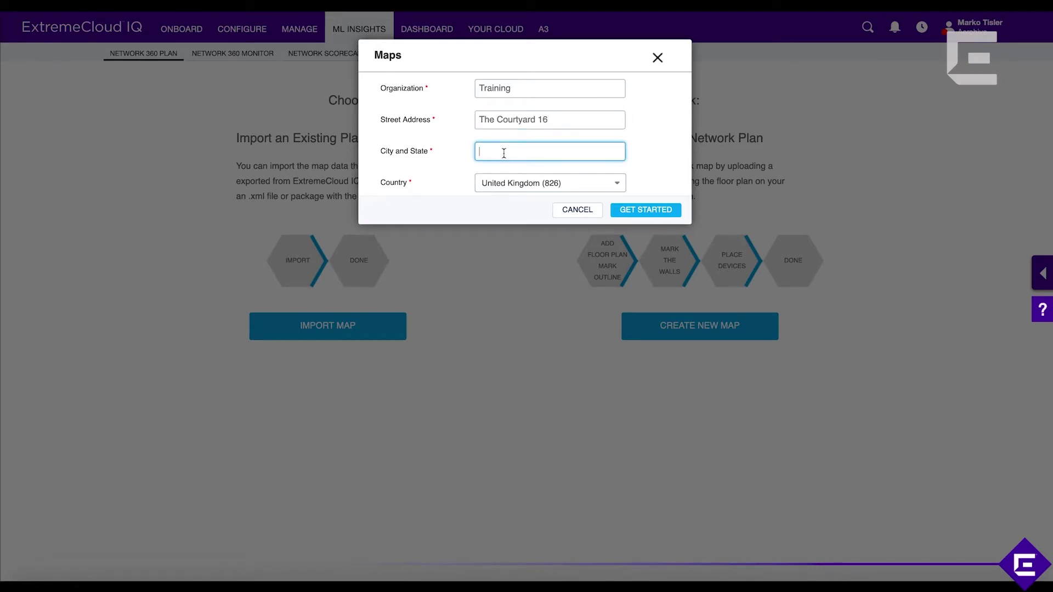
type("Farnham")
left_click(536, 183)
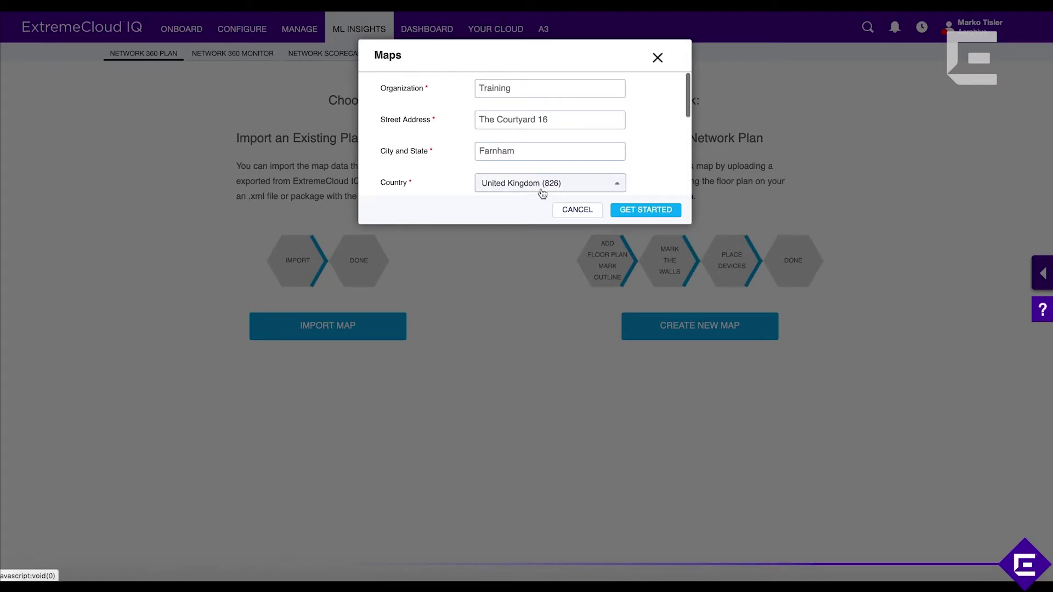
scroll(547, 167, "down", 3)
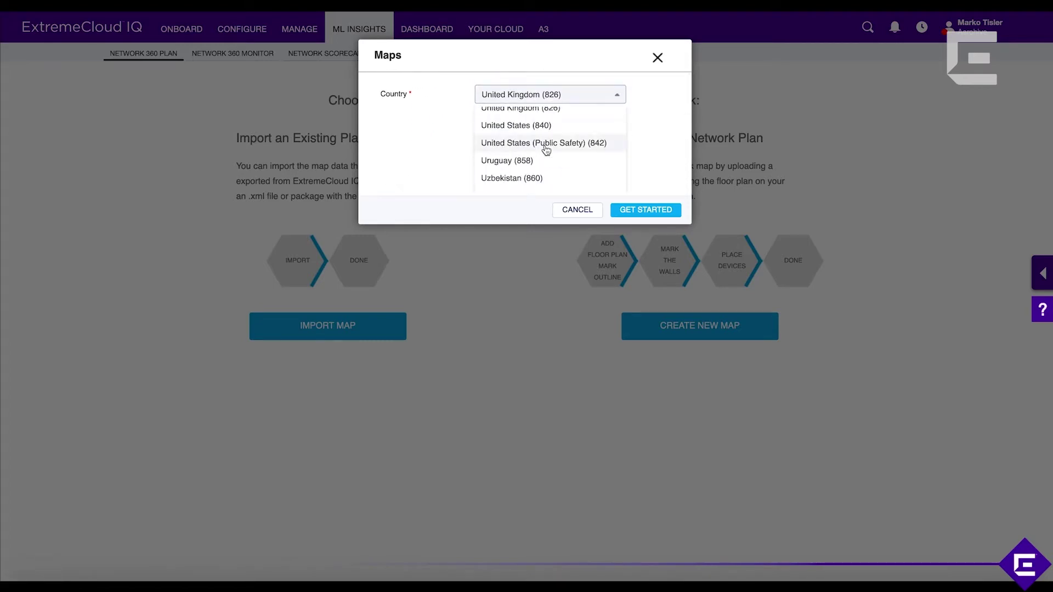
scroll(540, 145, "up", 3)
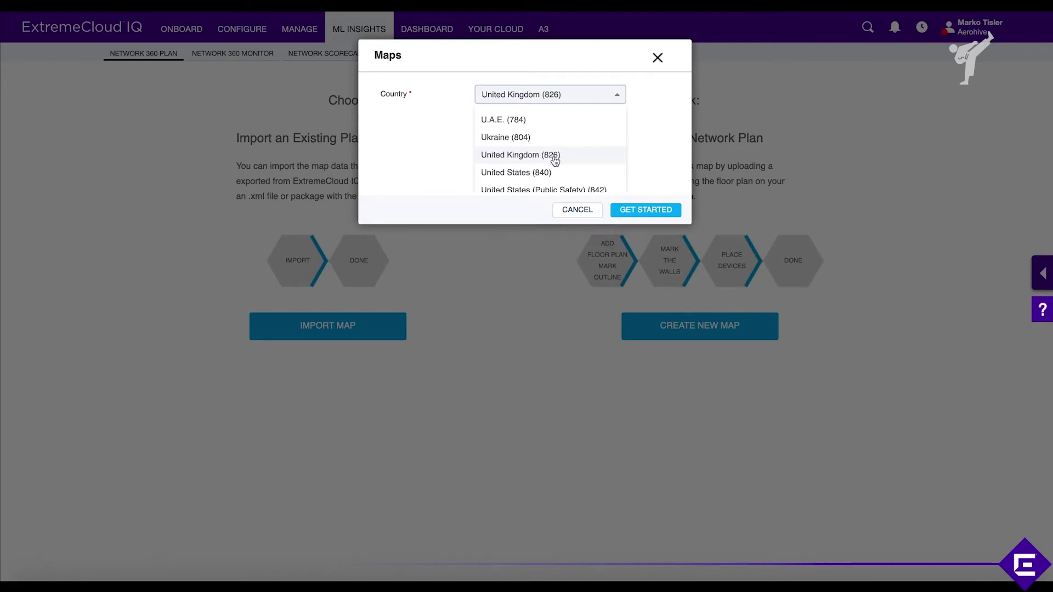
left_click(530, 158)
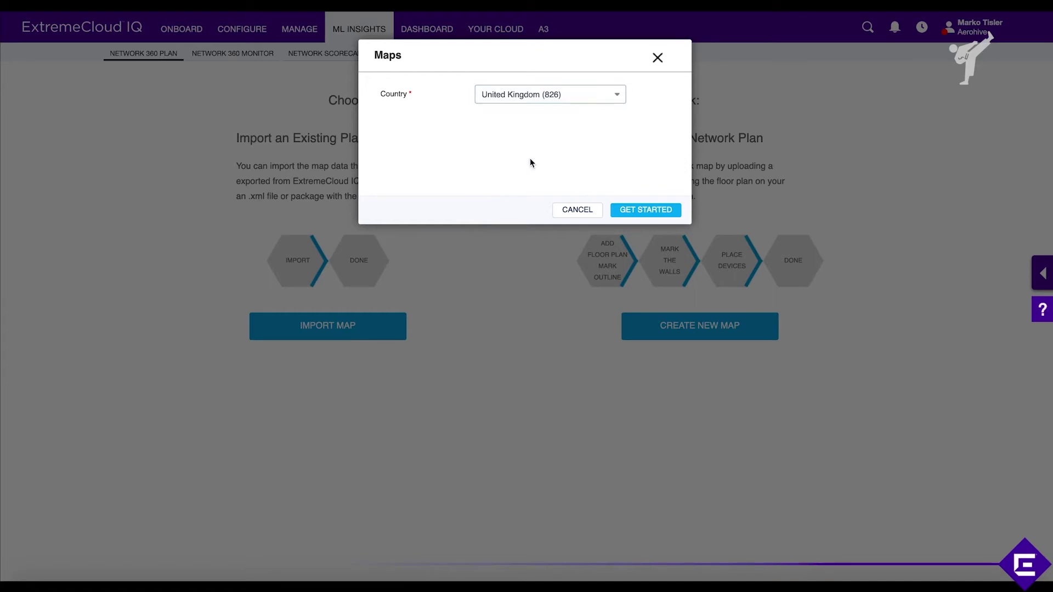
left_click(652, 211)
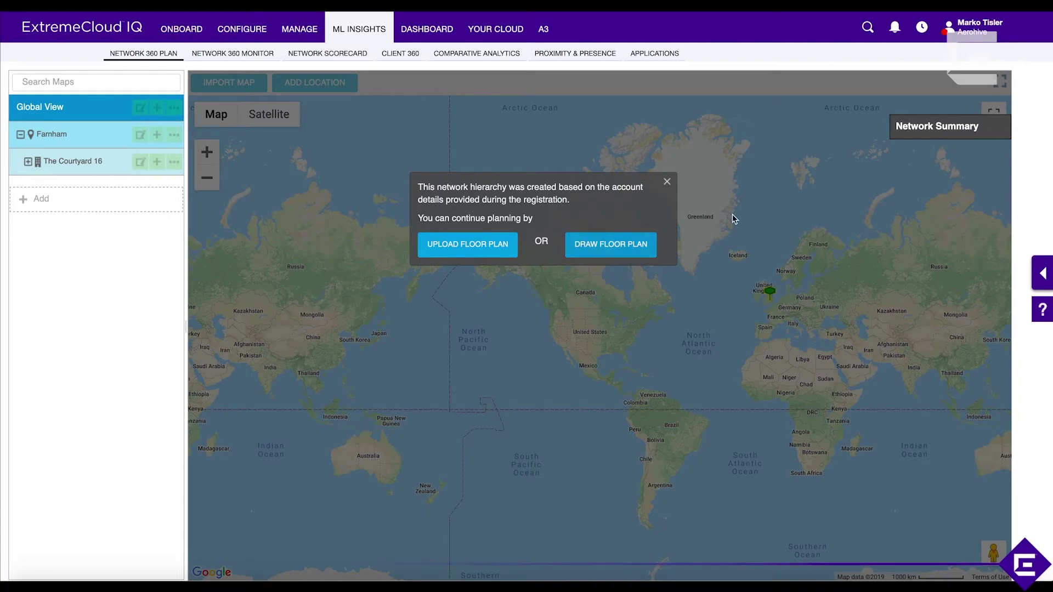
- Dismiss the planning prompt, open the building's Floor 1, and begin uploading a floor plan
left_click(666, 182)
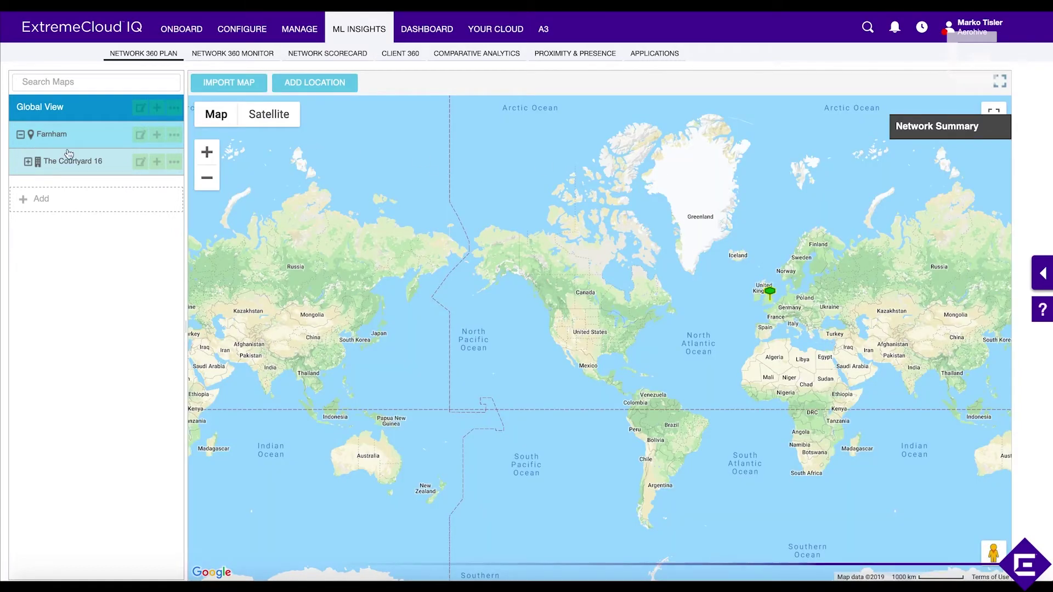
left_click(28, 161)
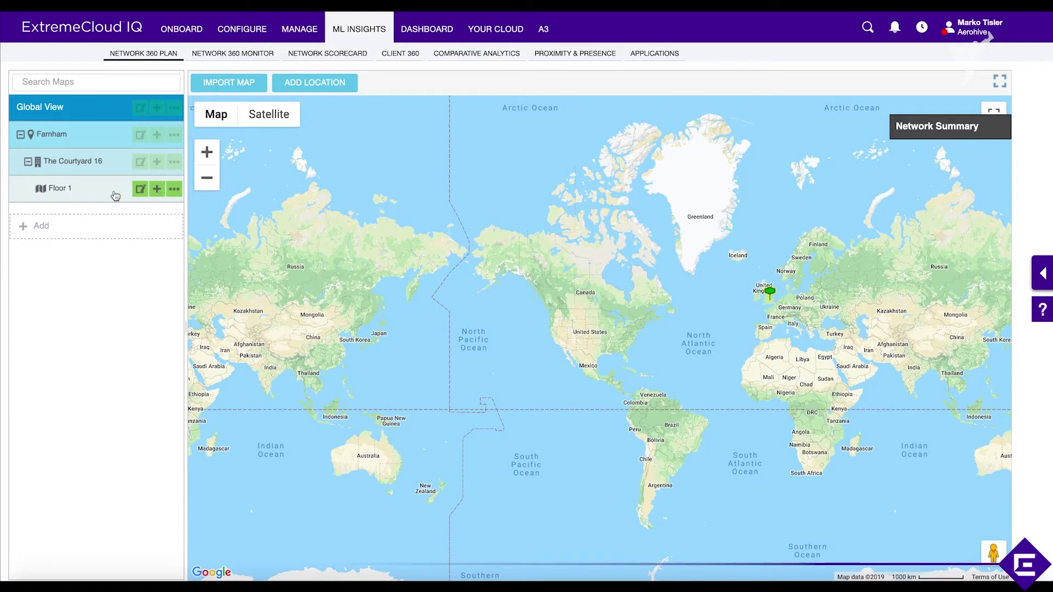
left_click(59, 189)
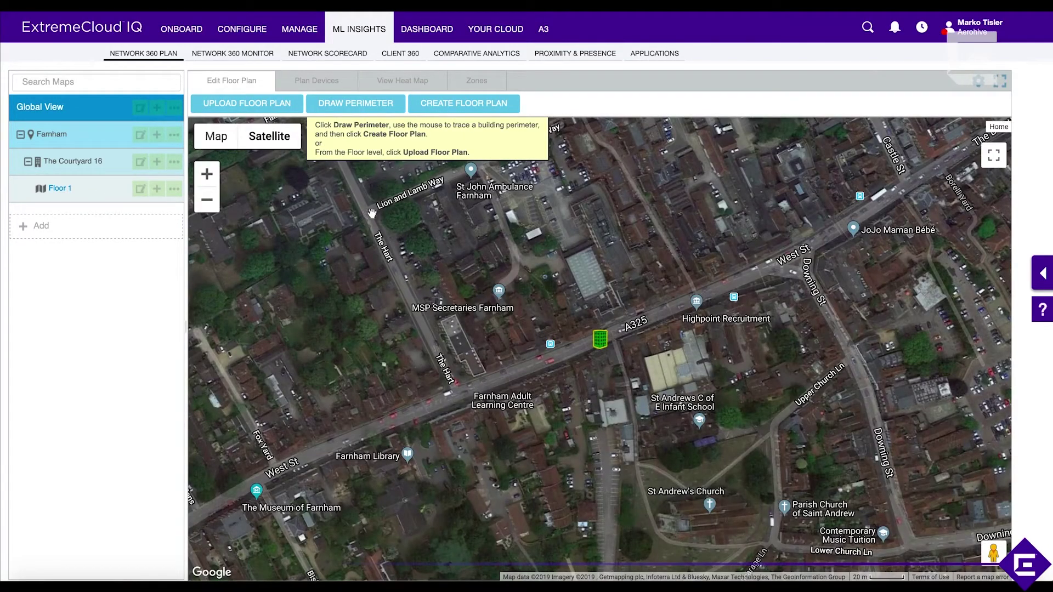
left_click(268, 105)
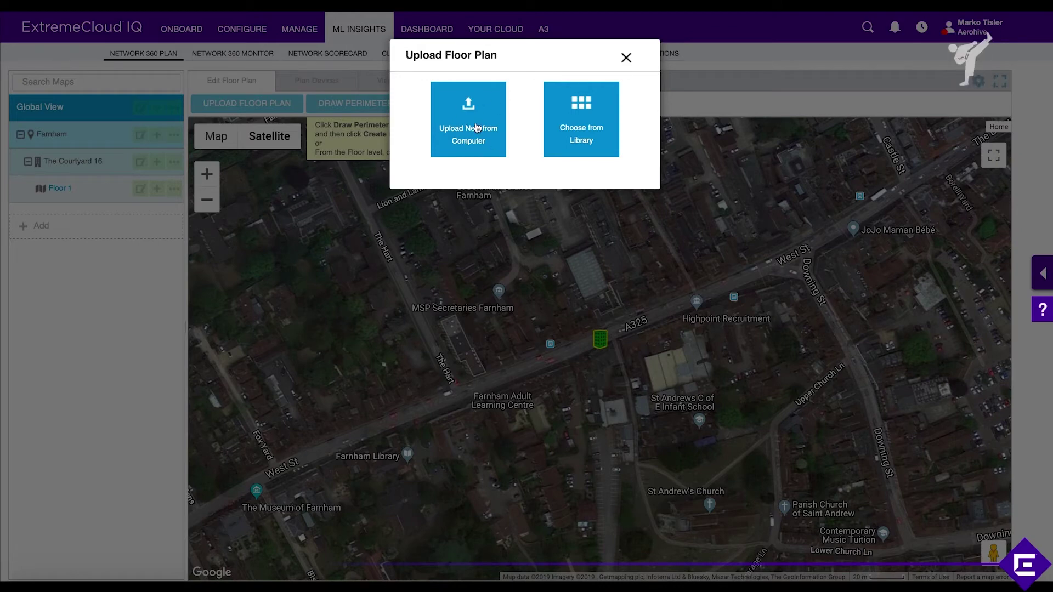
- Use floorplan.png from the library as Floor 1's plan
left_click(596, 122)
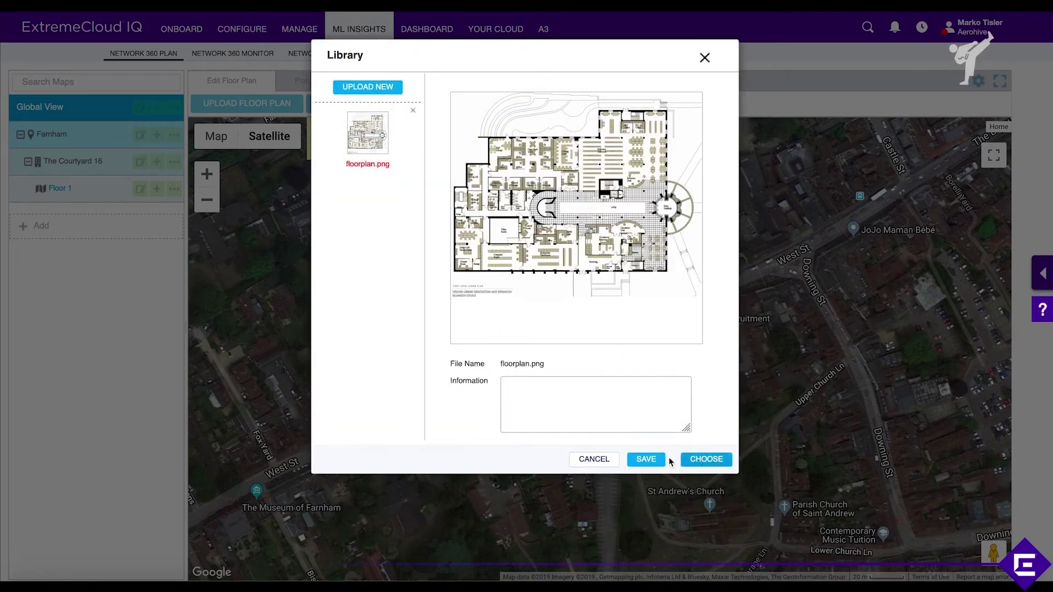
left_click(706, 461)
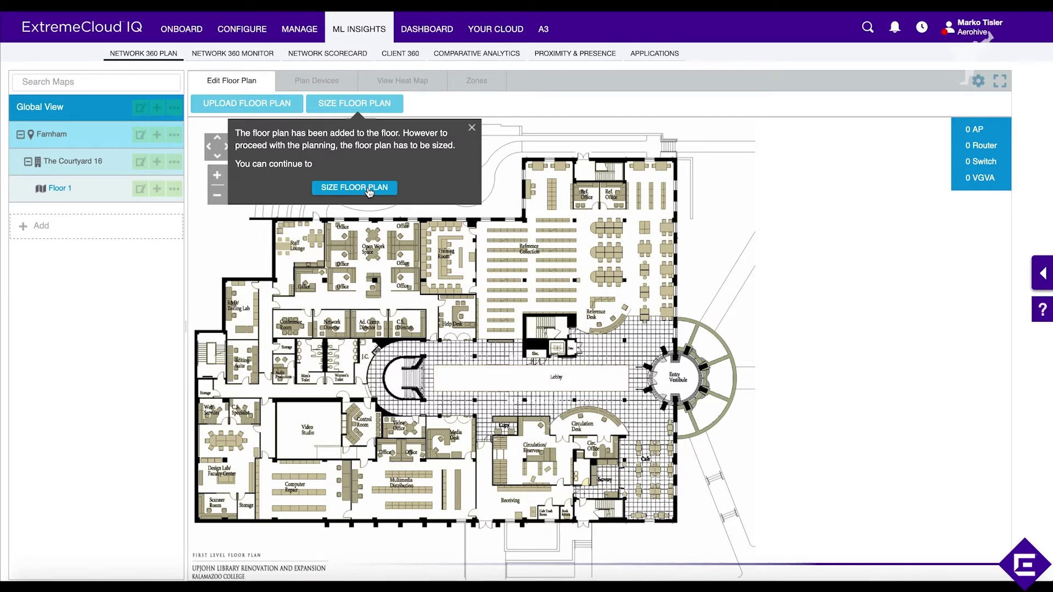
- Enable manual sizing and place the horizontal reference line along the building's bottom wall
left_click(369, 189)
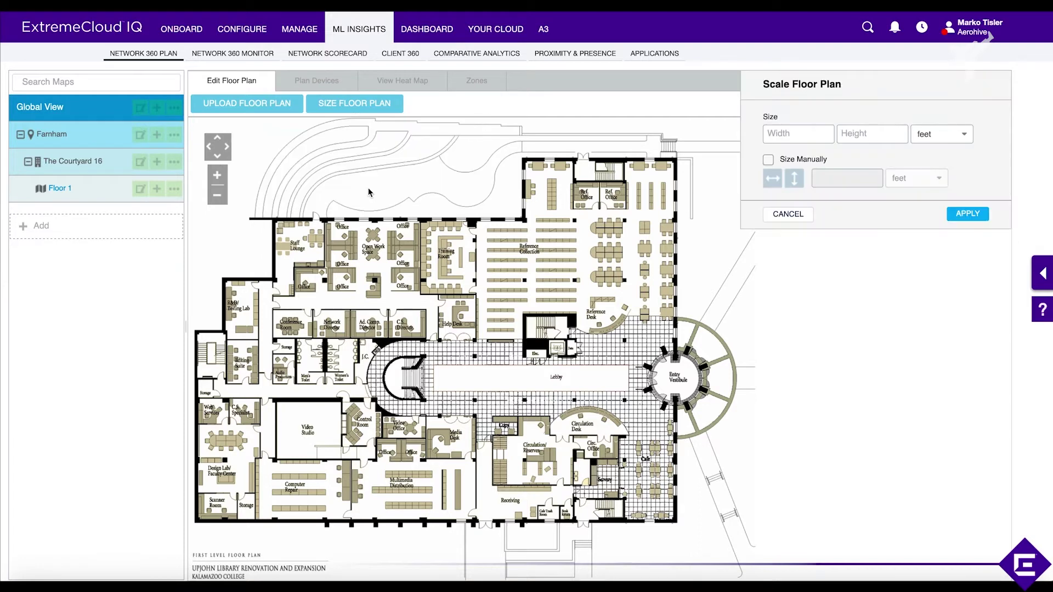
left_click(768, 162)
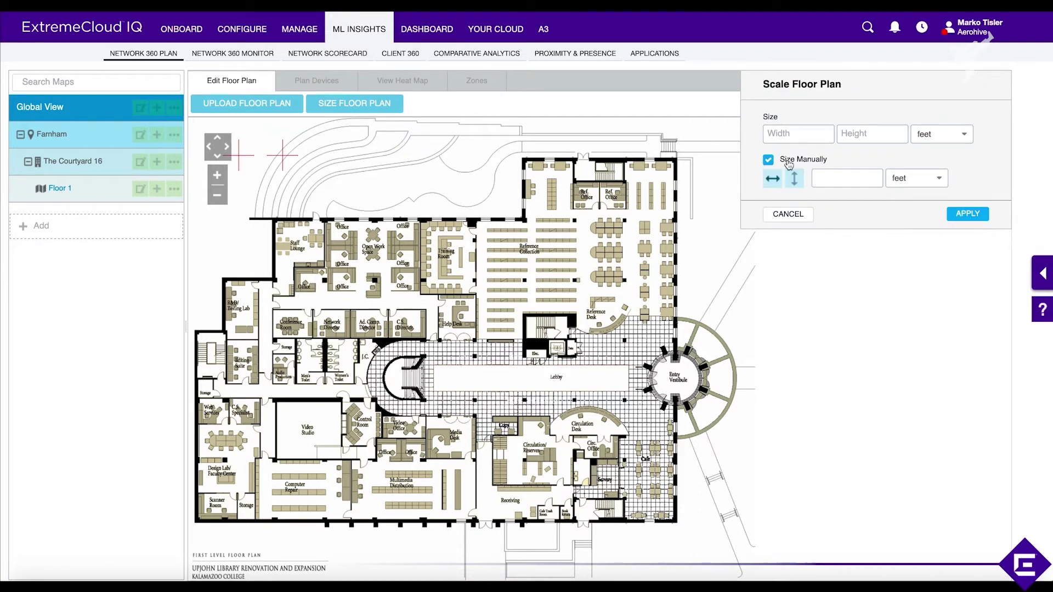
left_click(775, 179)
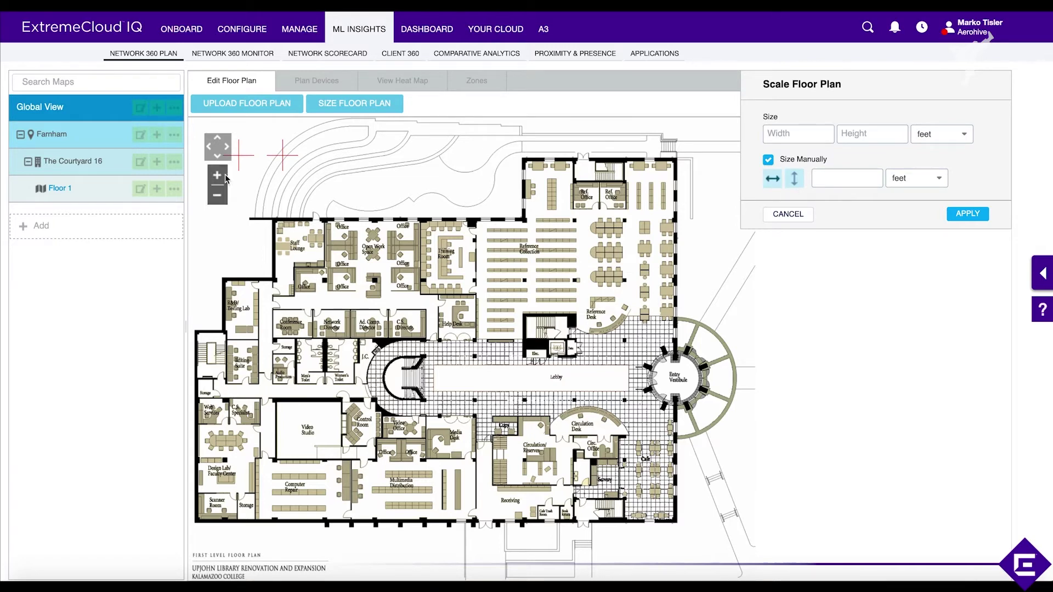
left_click_drag(239, 161, 198, 548)
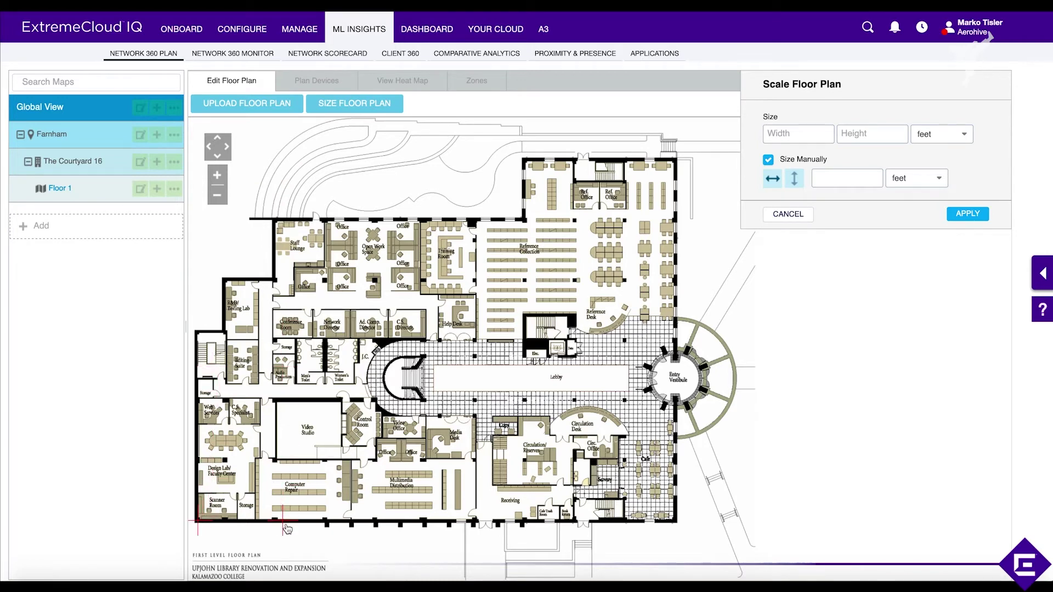
left_click_drag(283, 527, 678, 527)
- Set the size and reference length units to meters and apply the scale
left_click(845, 173)
left_click(951, 140)
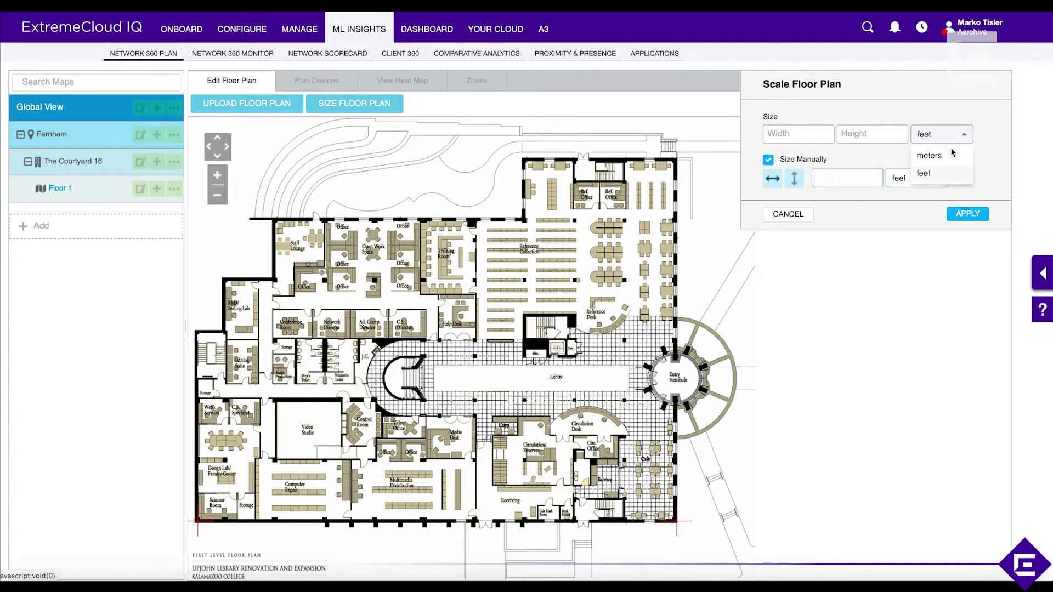
left_click(932, 157)
left_click(940, 178)
left_click(929, 200)
left_click(841, 174)
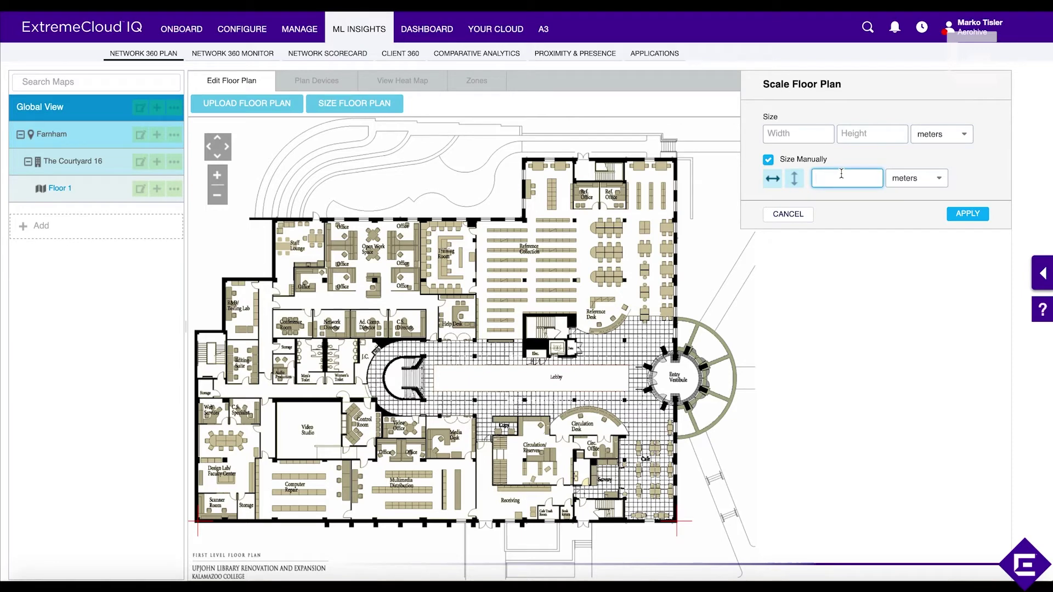
left_click(968, 213)
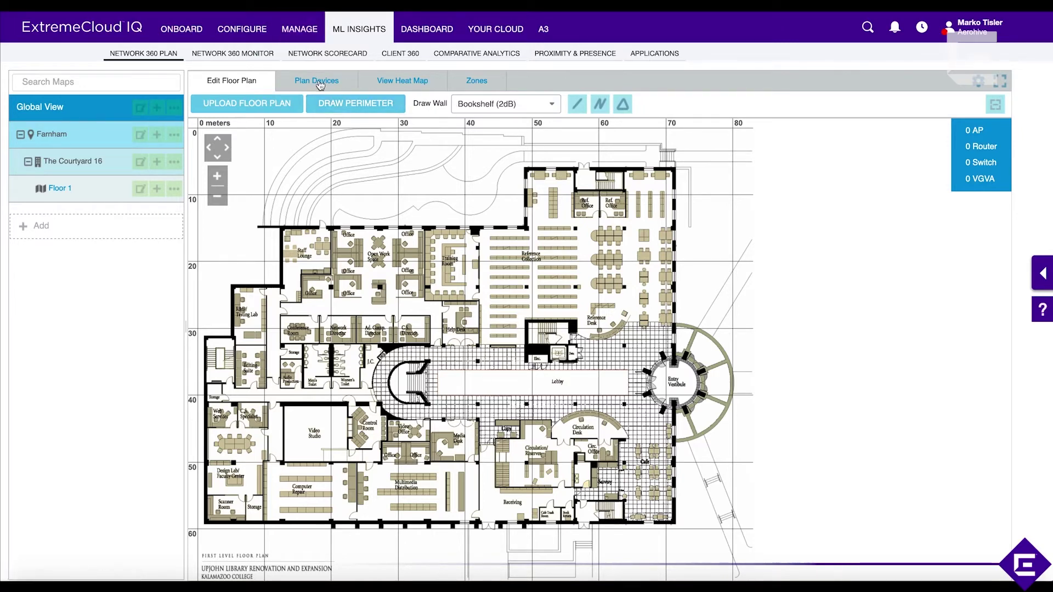
- Trace the perimeter through all eleven outline corners, closing it at the starting top corner
left_click(336, 104)
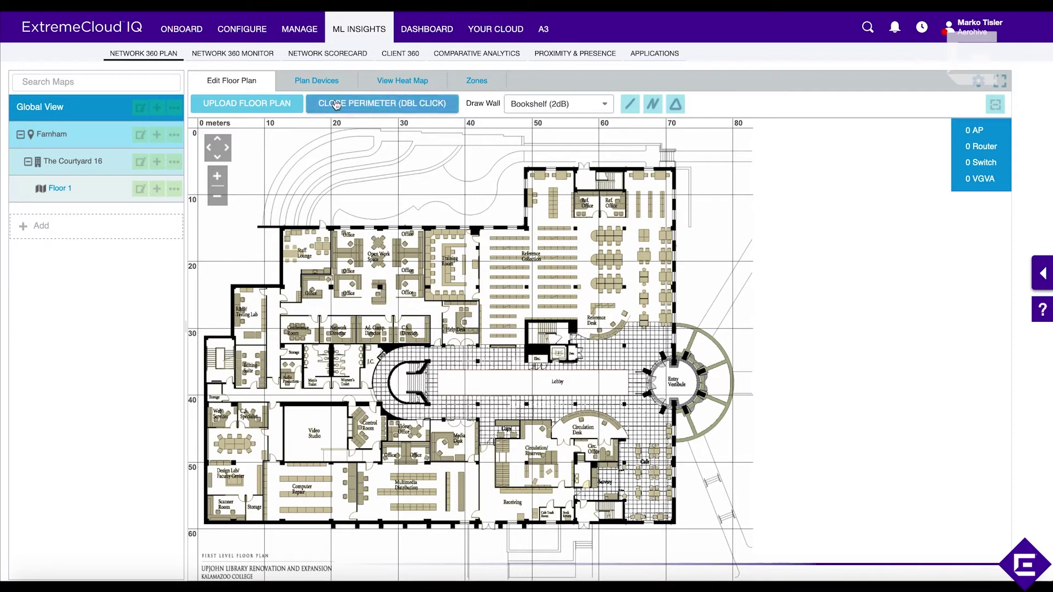
left_click(527, 169)
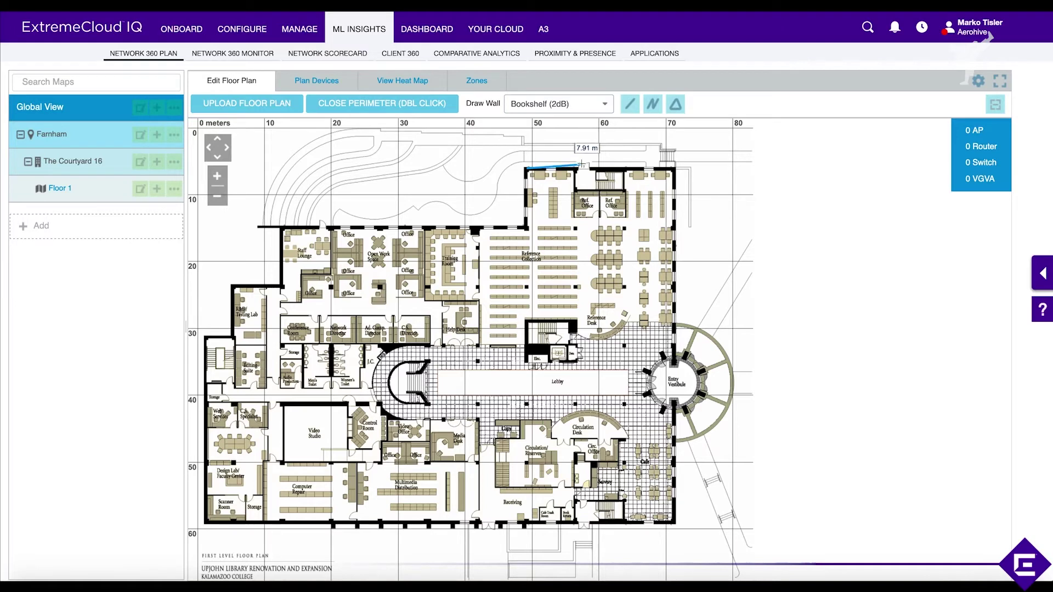
left_click(675, 167)
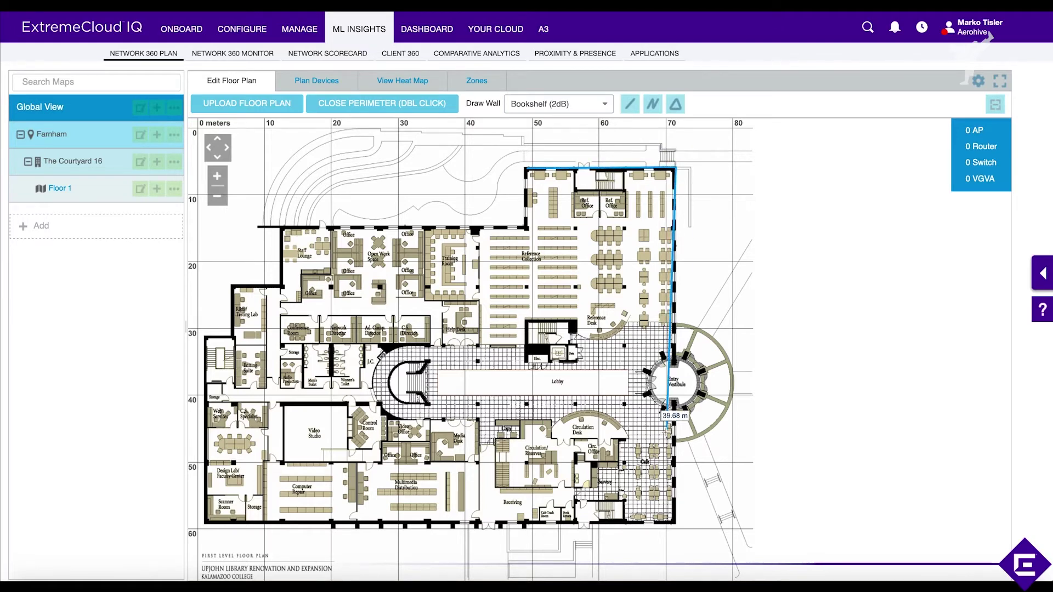
left_click(673, 522)
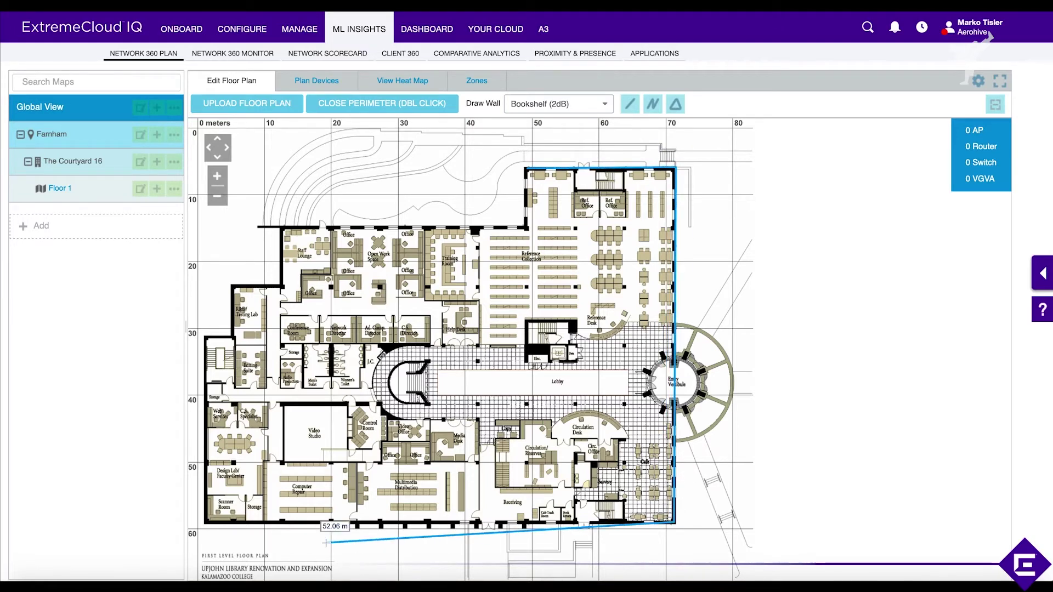
left_click(206, 522)
left_click(206, 336)
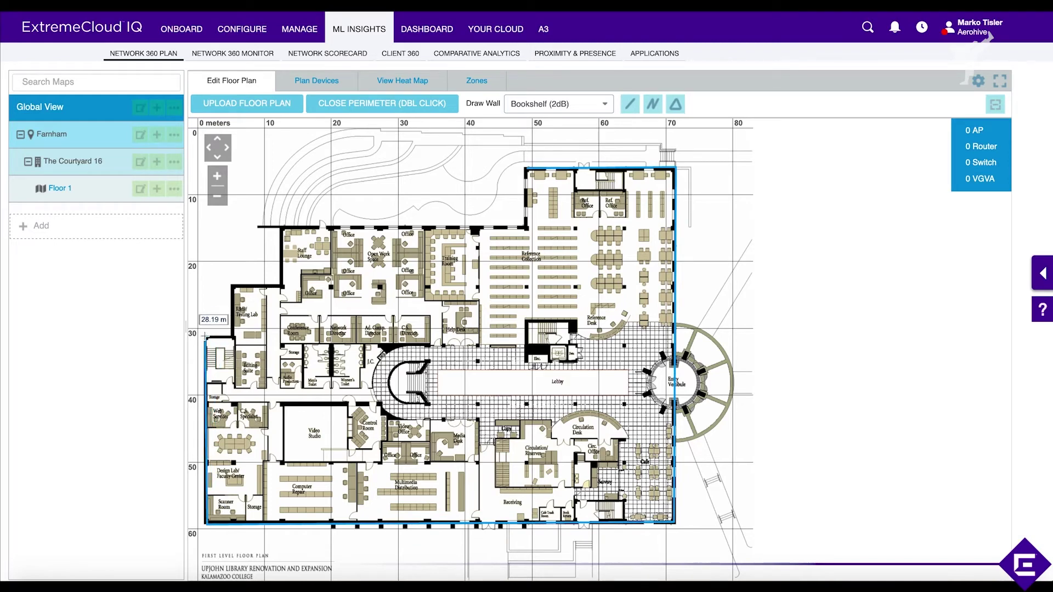
left_click(233, 336)
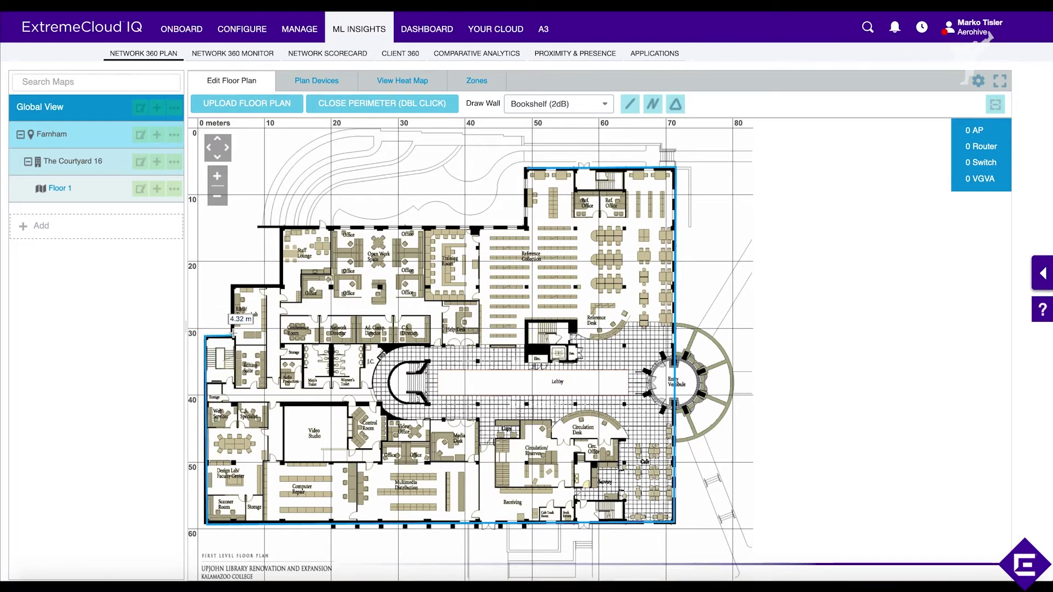
left_click(233, 286)
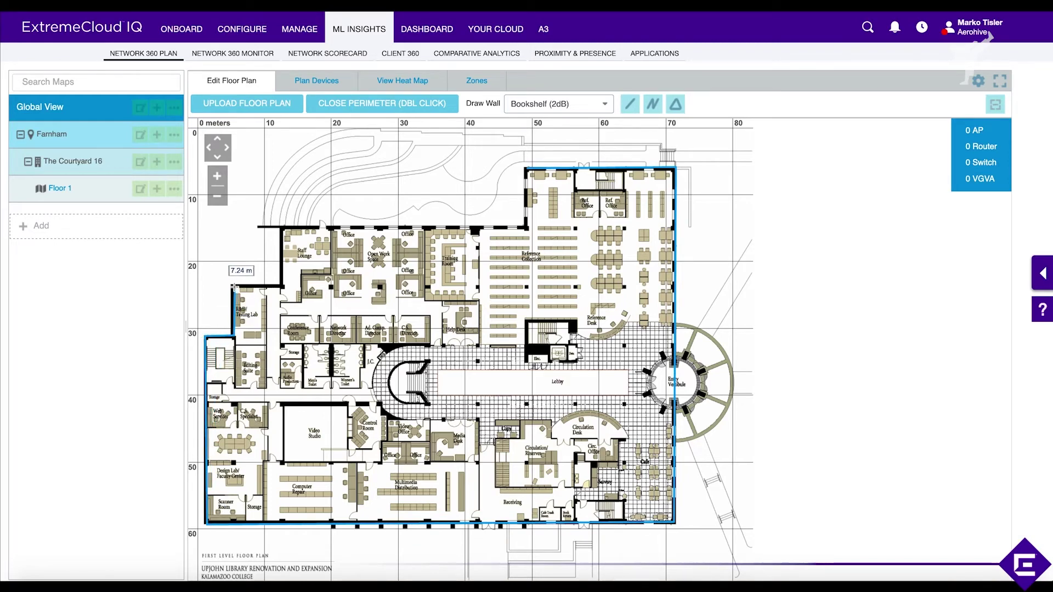
left_click(281, 286)
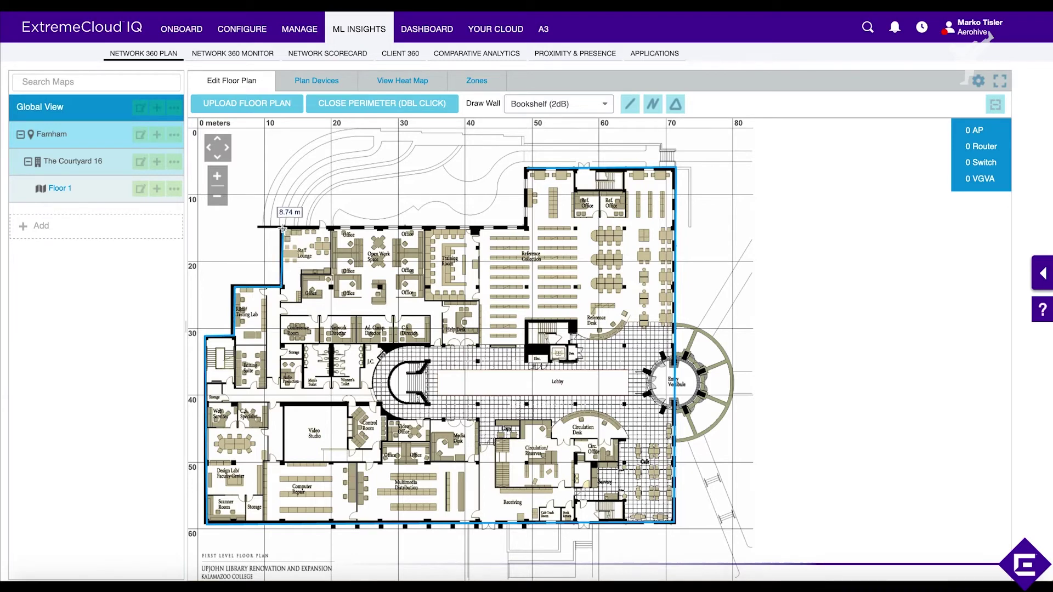
left_click(281, 227)
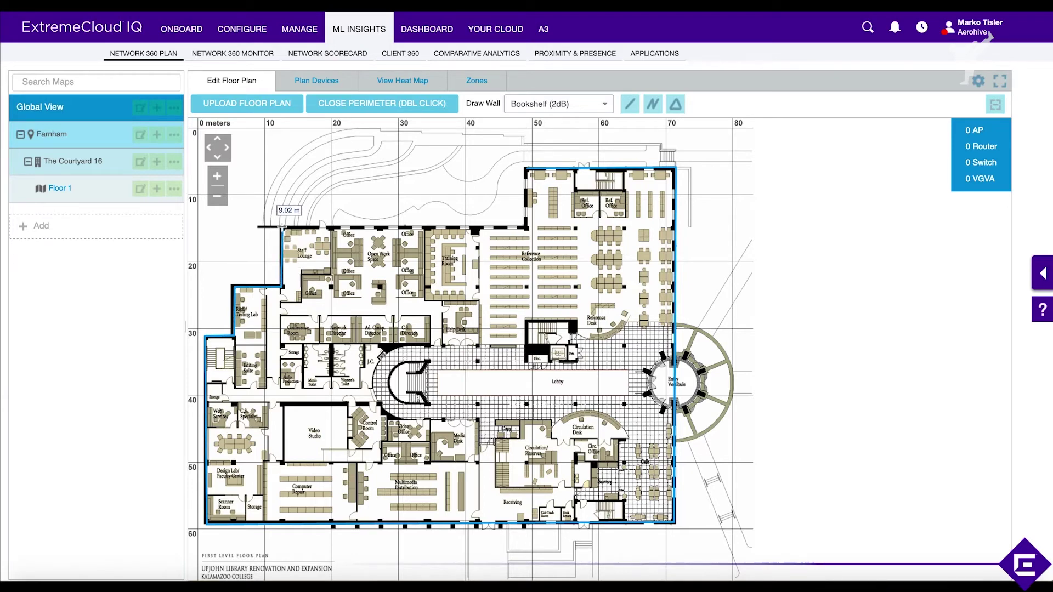
left_click(526, 225)
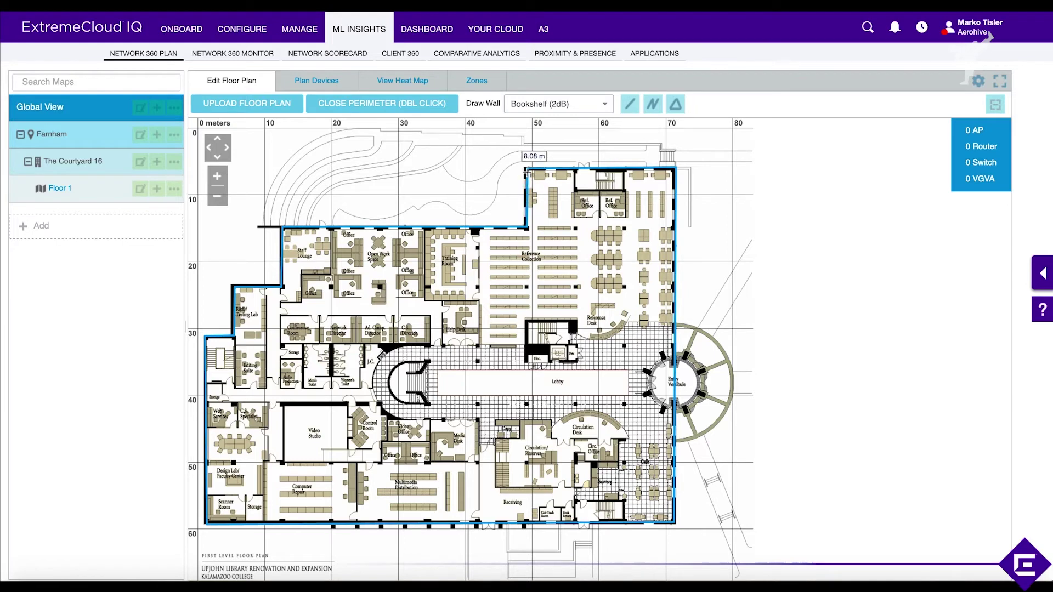
double_click(528, 170)
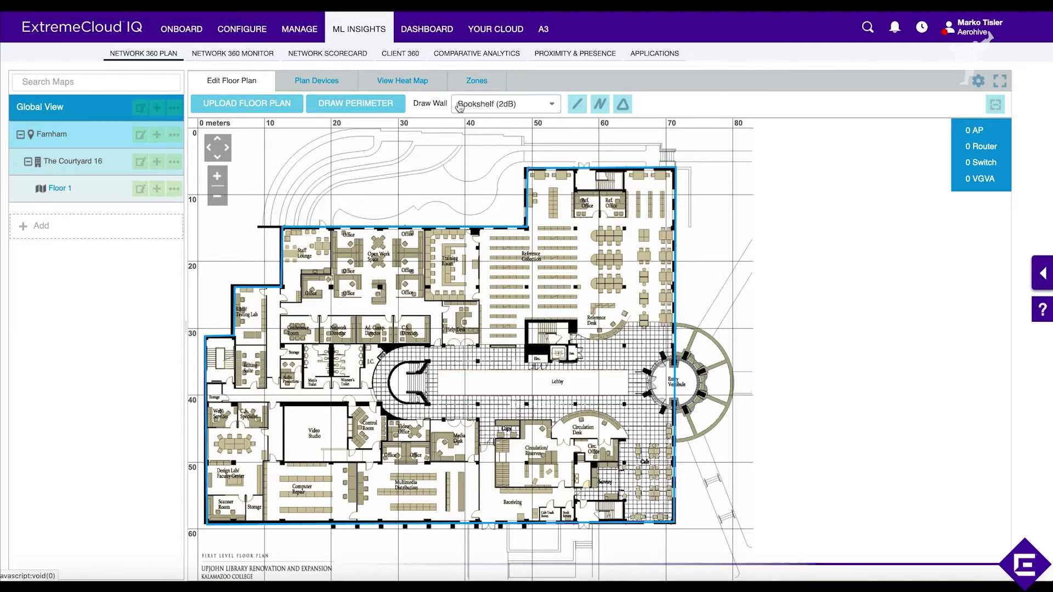
- Draw Dry Wall (3dB) walls along the office block's top, side and bottom edges
left_click(502, 106)
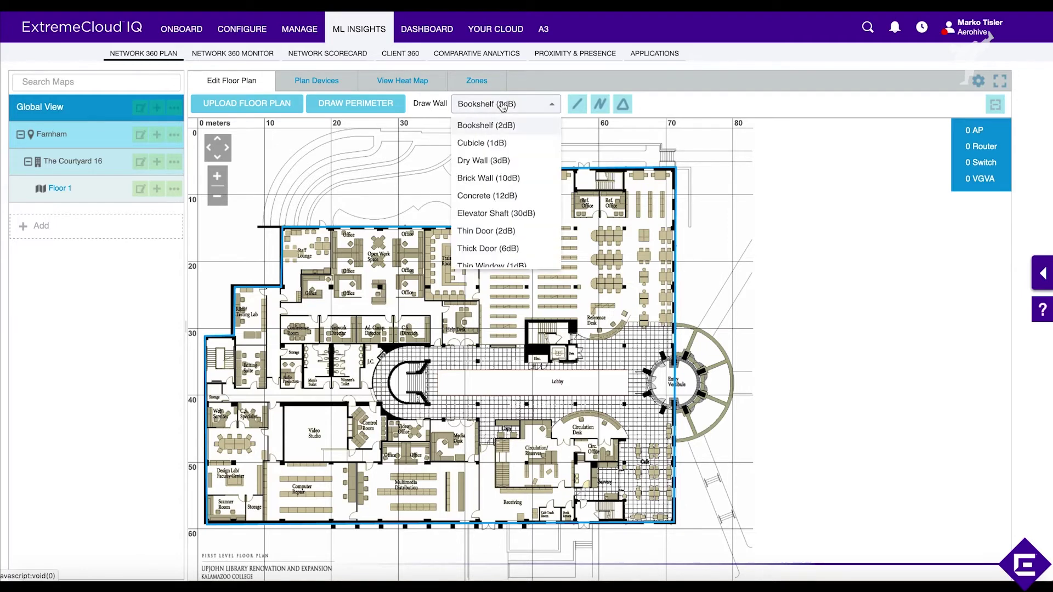
left_click(486, 161)
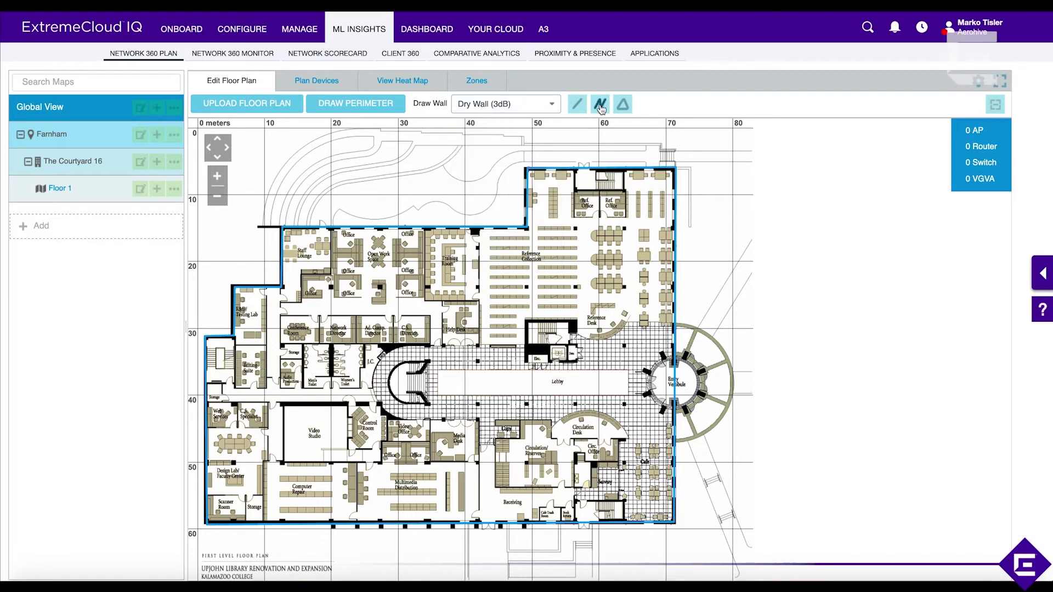
left_click(480, 226)
left_click(481, 345)
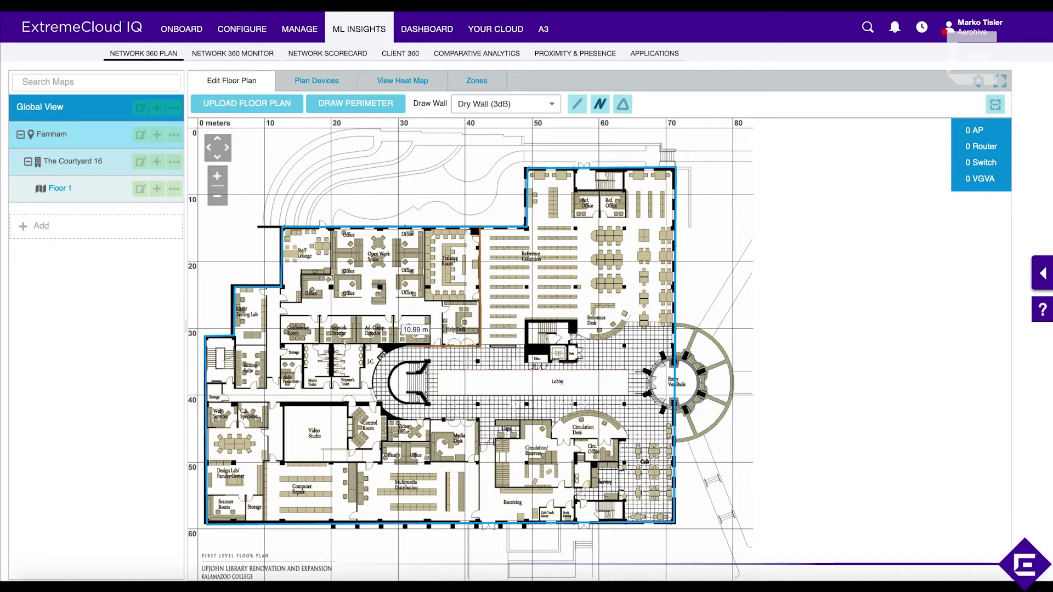
left_click(281, 343)
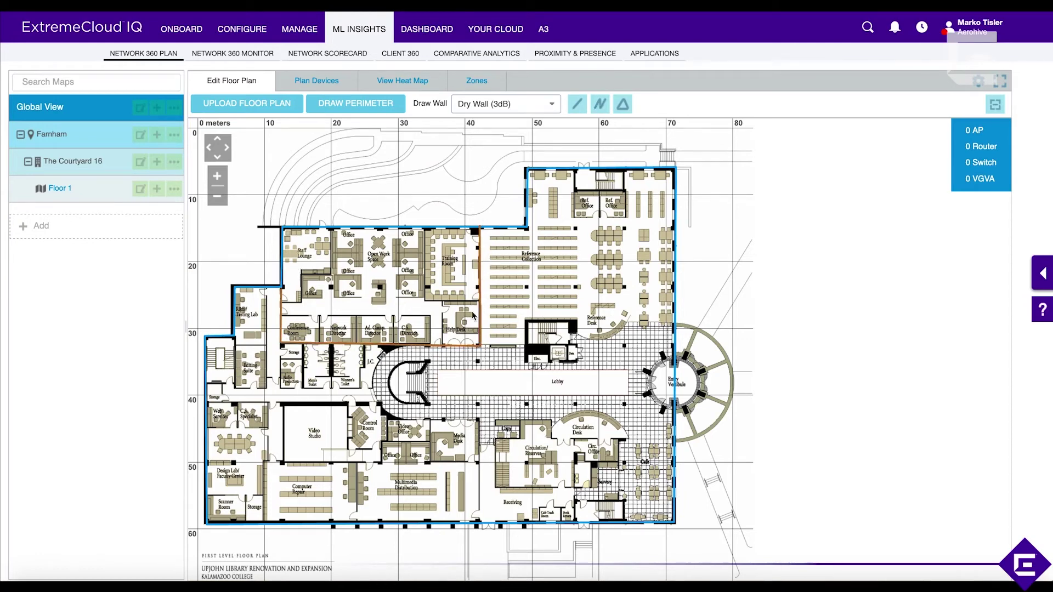
left_click(552, 105)
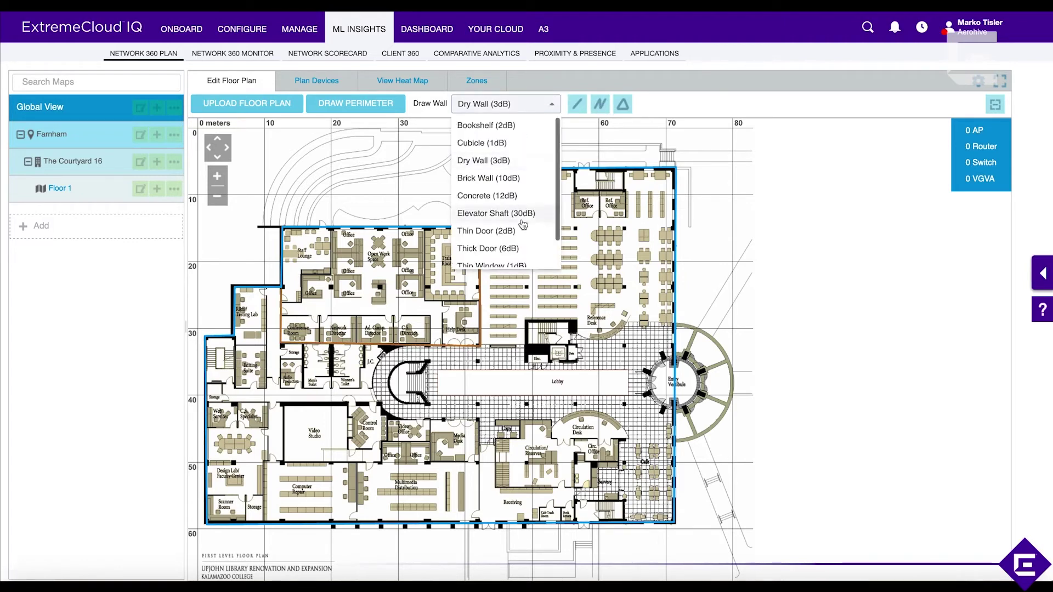
- Enclose the elevator core with a closed loop of Concrete (12dB) walls
scroll(521, 220, "down", 1)
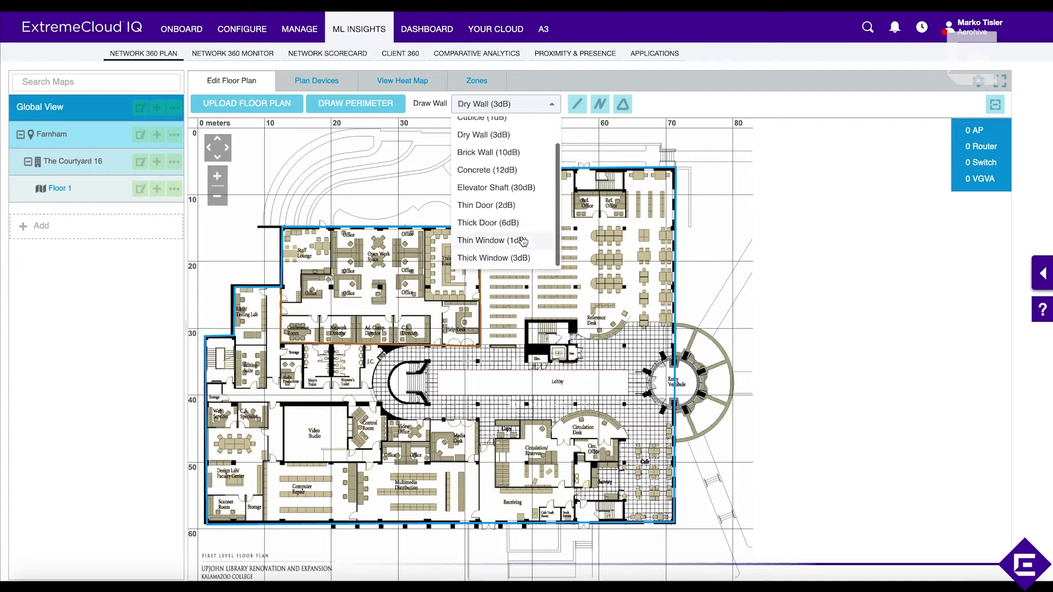
scroll(521, 204, "up", 1)
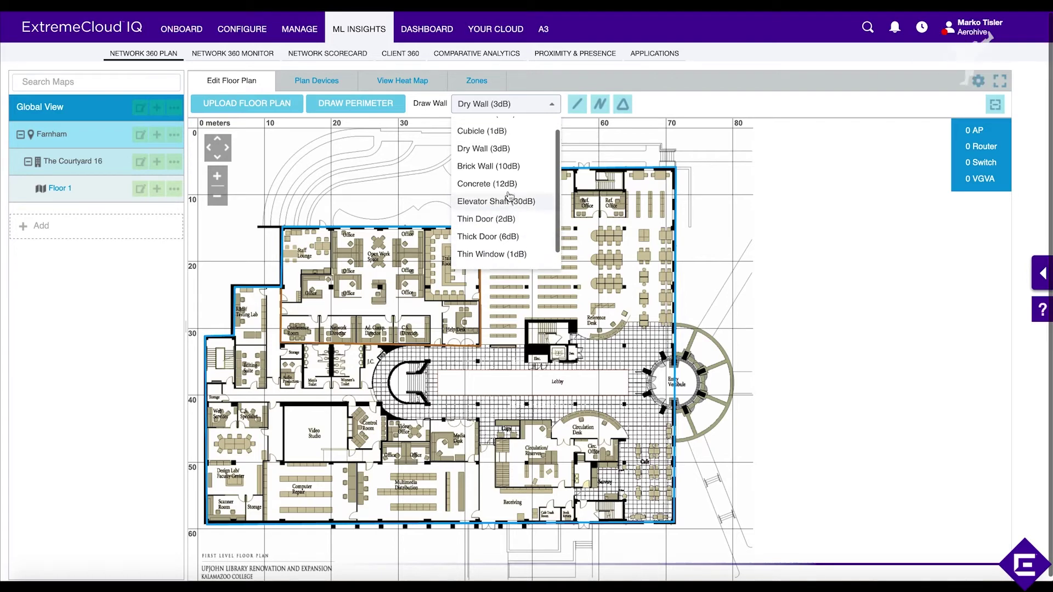
left_click(504, 186)
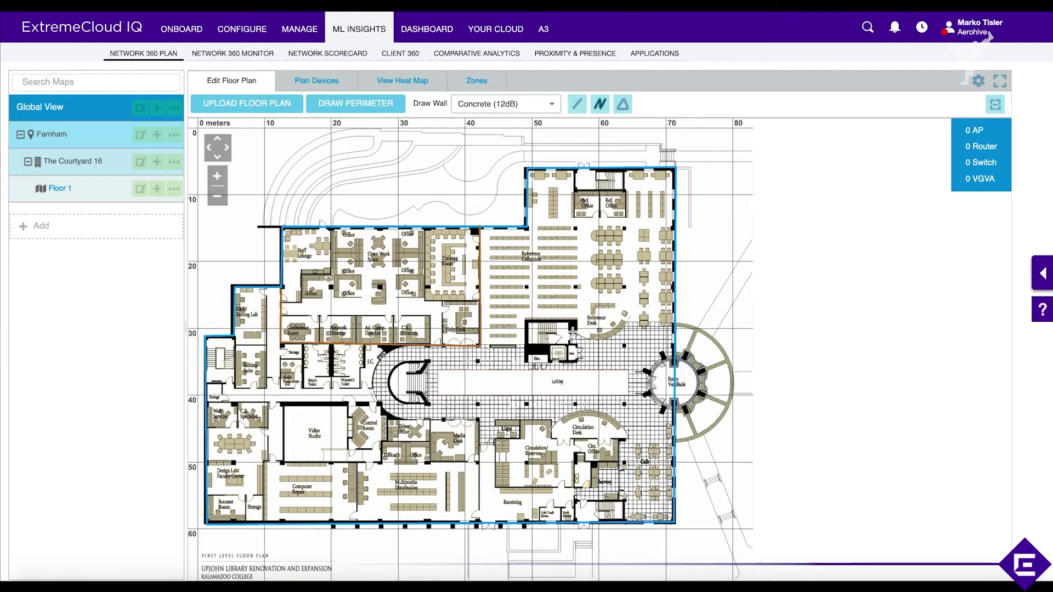
left_click(576, 319)
left_click(525, 320)
left_click(525, 363)
left_click(577, 363)
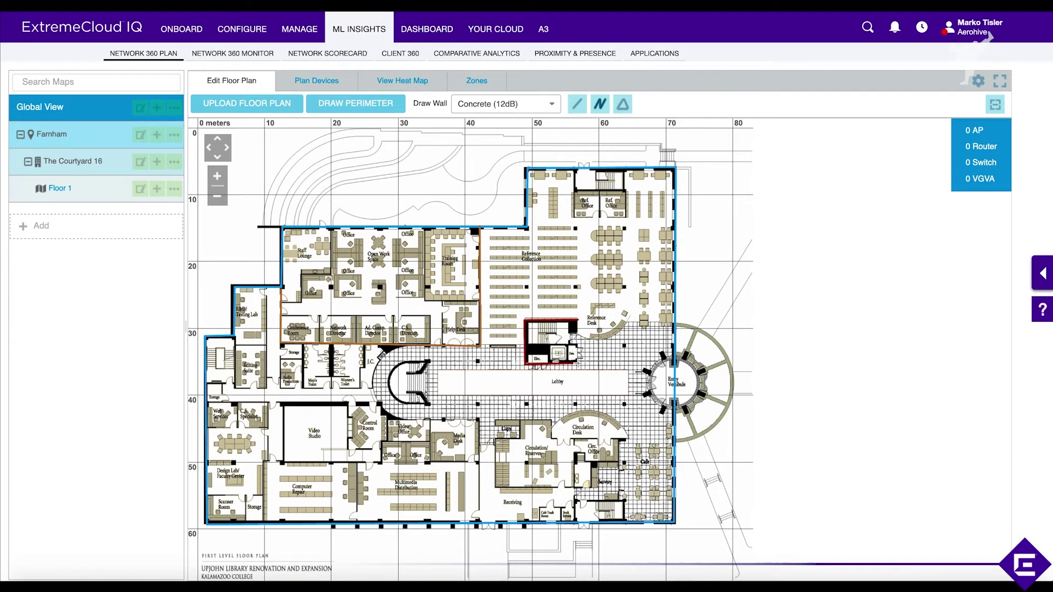
left_click(577, 320)
- Draw a concrete wall along the Video Studio's top, turning down beside the Control Room
left_click(577, 105)
left_click(282, 404)
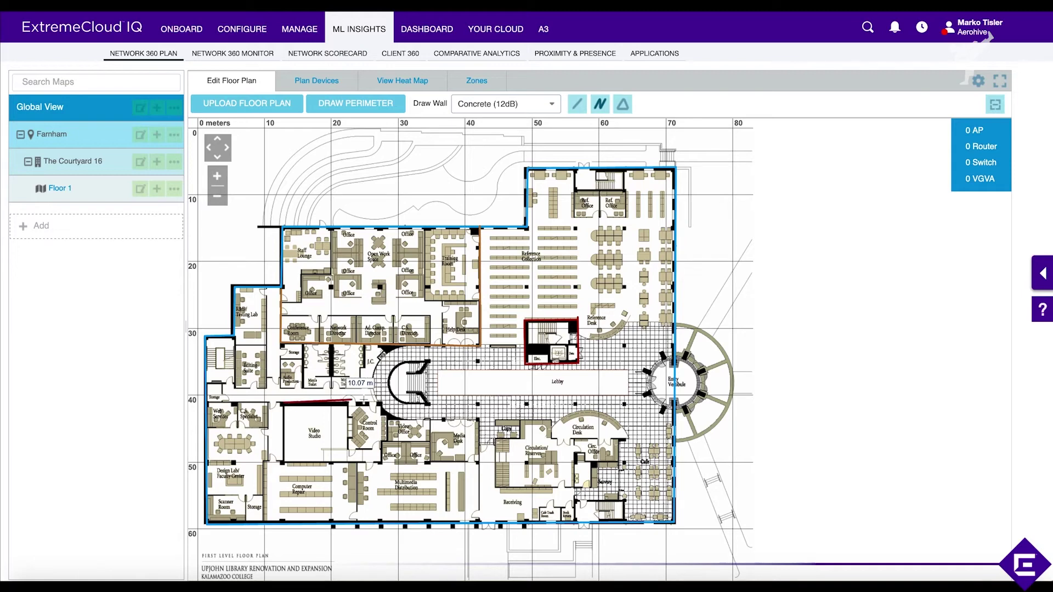
left_click(380, 404)
left_click(384, 418)
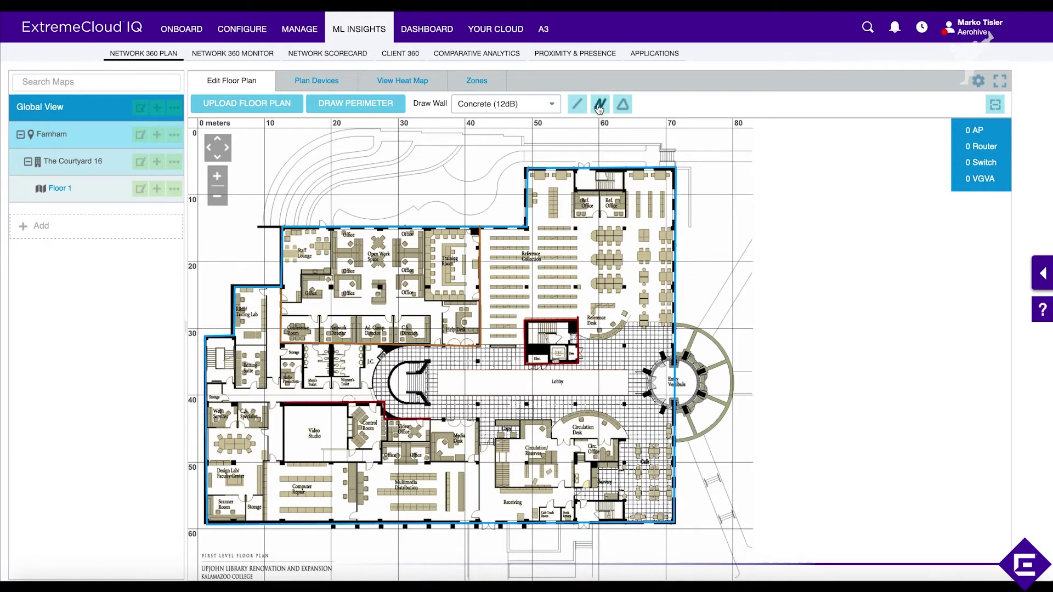
- Outline the Circulation Desk and Copy room with concrete walls down to the bottom perimeter
left_click(626, 439)
left_click(551, 439)
left_click(551, 419)
left_click(496, 419)
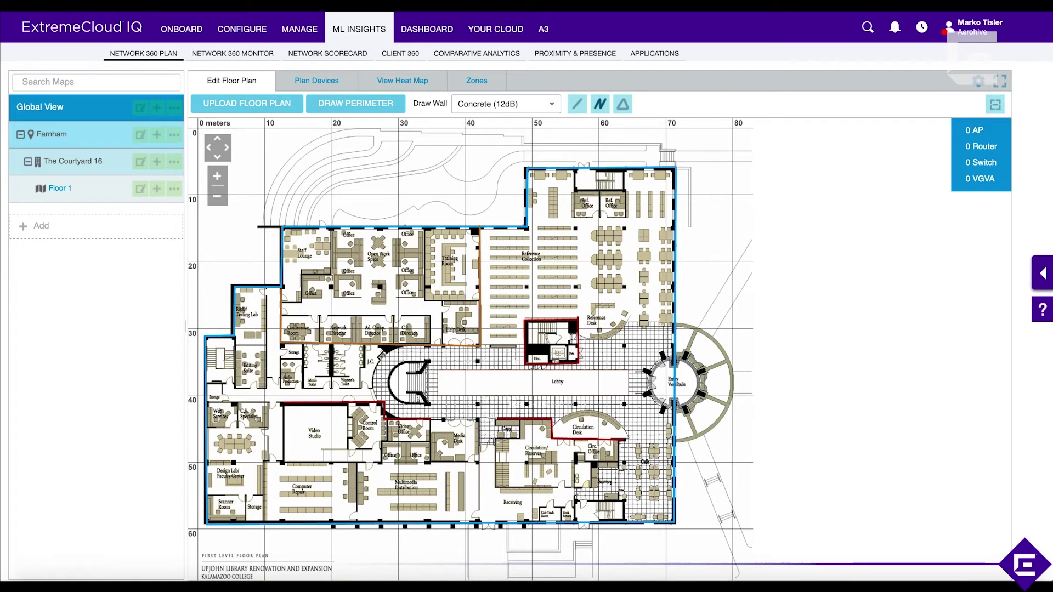
double_click(496, 420)
left_click(627, 440)
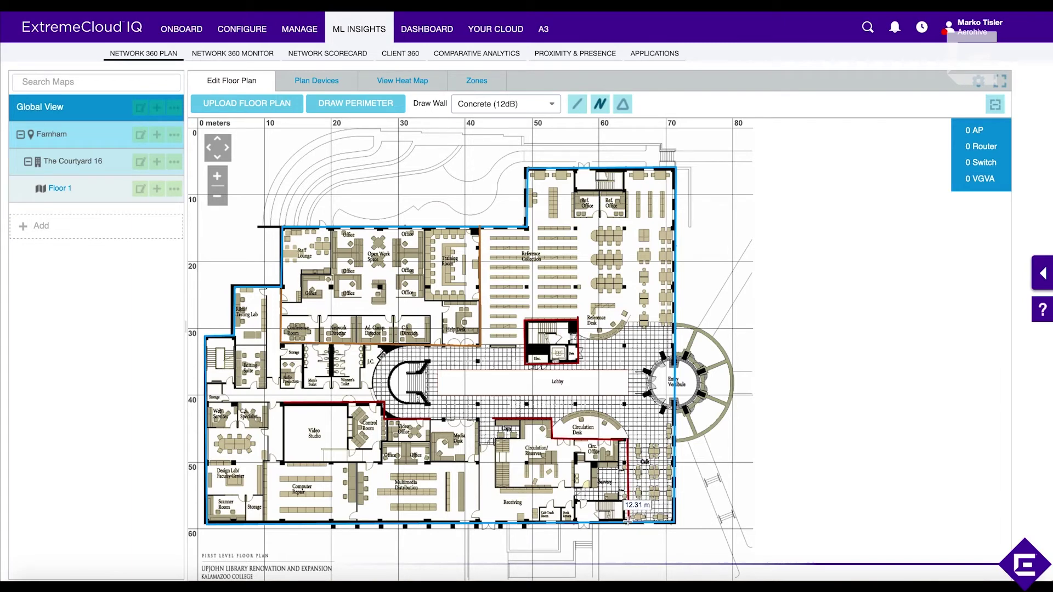
double_click(628, 522)
- Close off the Video Studio with concrete walls on its left, bottom and right
left_click(599, 105)
left_click(283, 403)
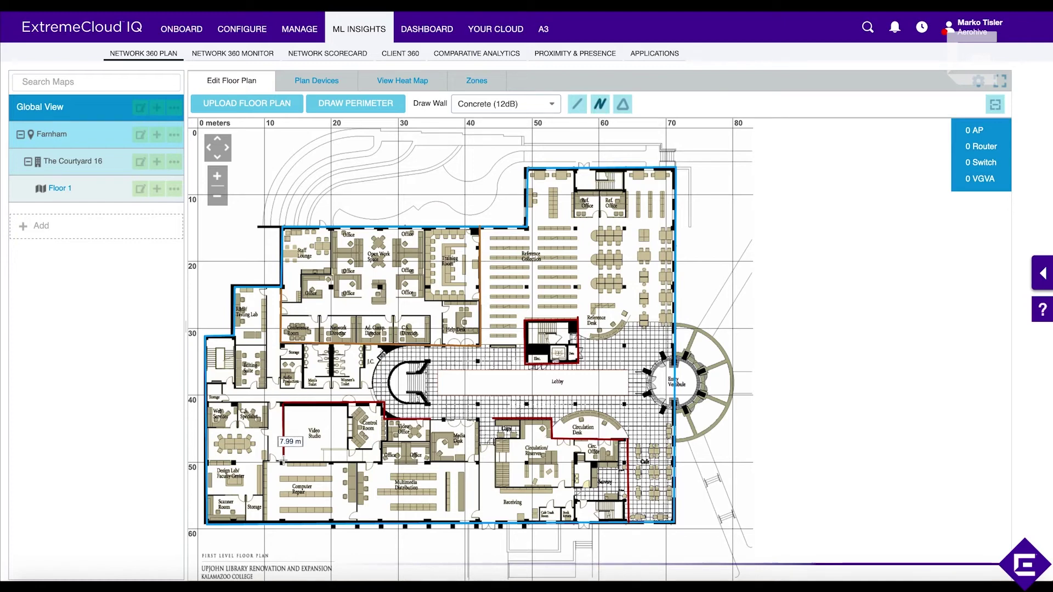
left_click(283, 461)
left_click(382, 461)
left_click(382, 404)
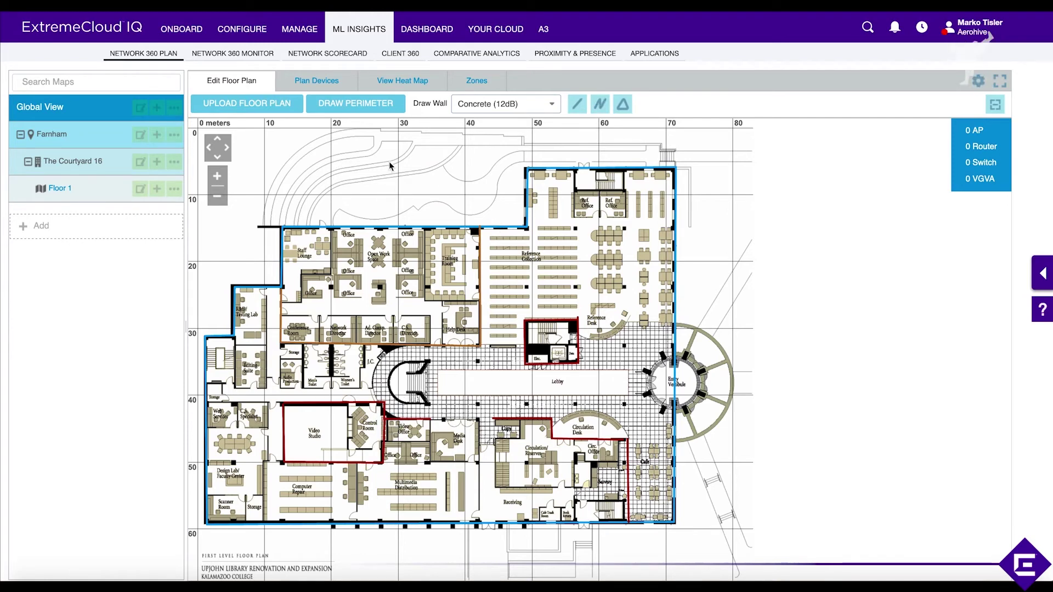
left_click(548, 104)
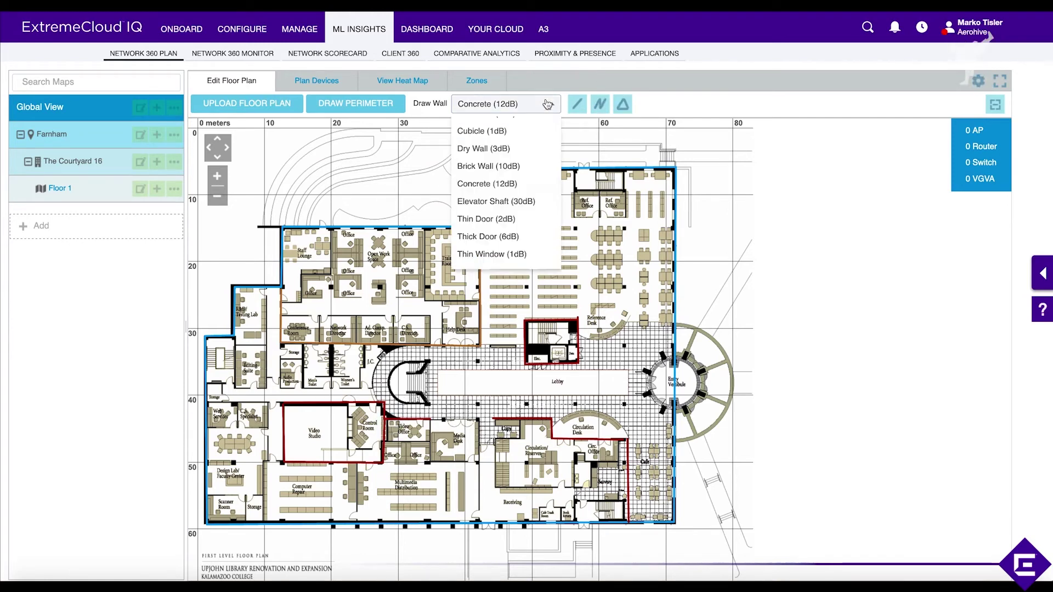
- Draw two Dry Wall (3dB) partitions dividing the office rooms
left_click(522, 150)
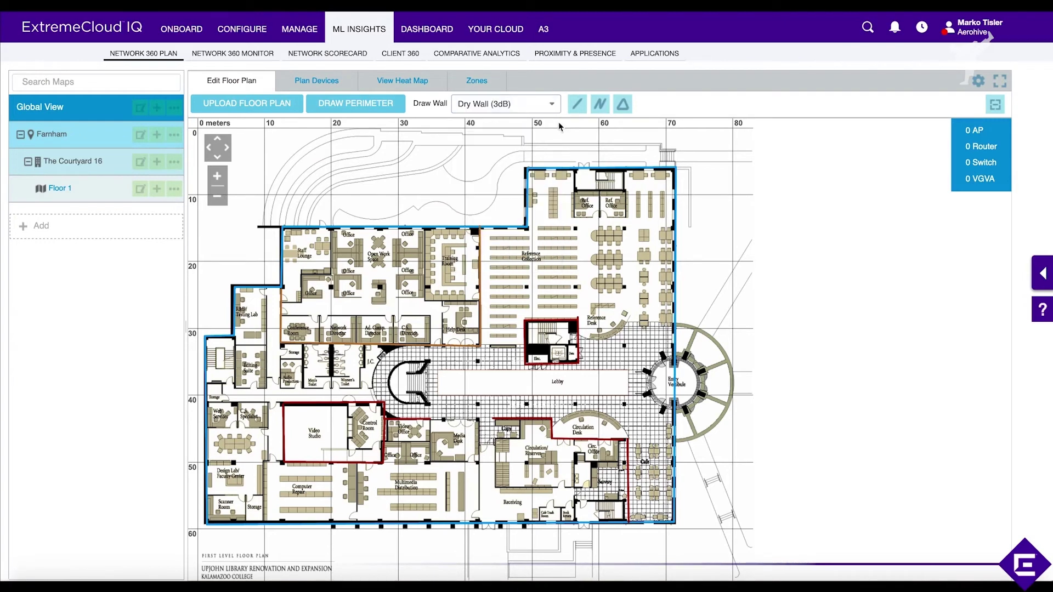
left_click(600, 107)
left_click(331, 227)
left_click(331, 343)
left_click(398, 227)
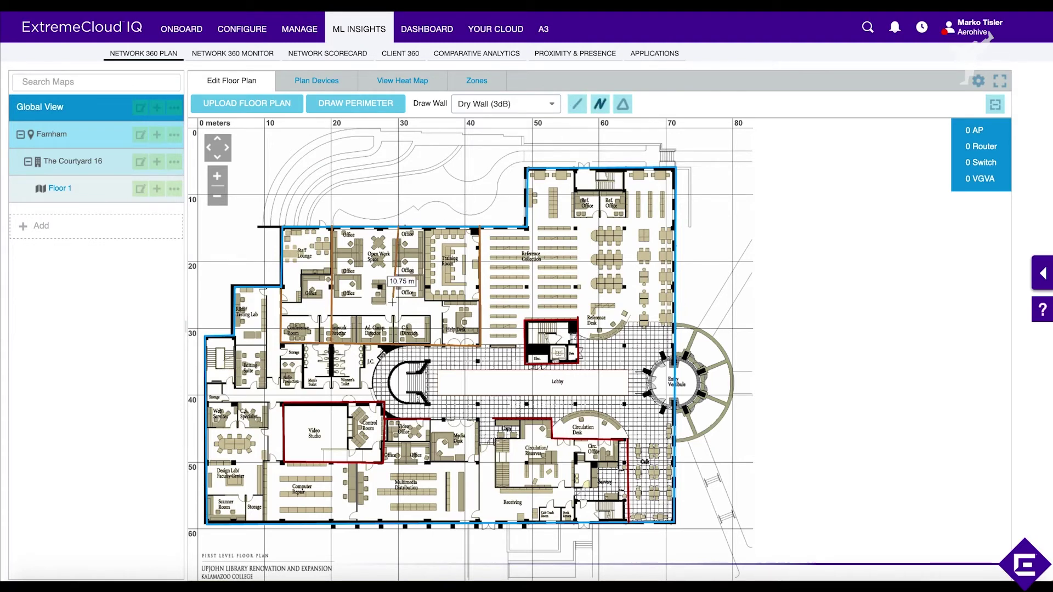
left_click(398, 343)
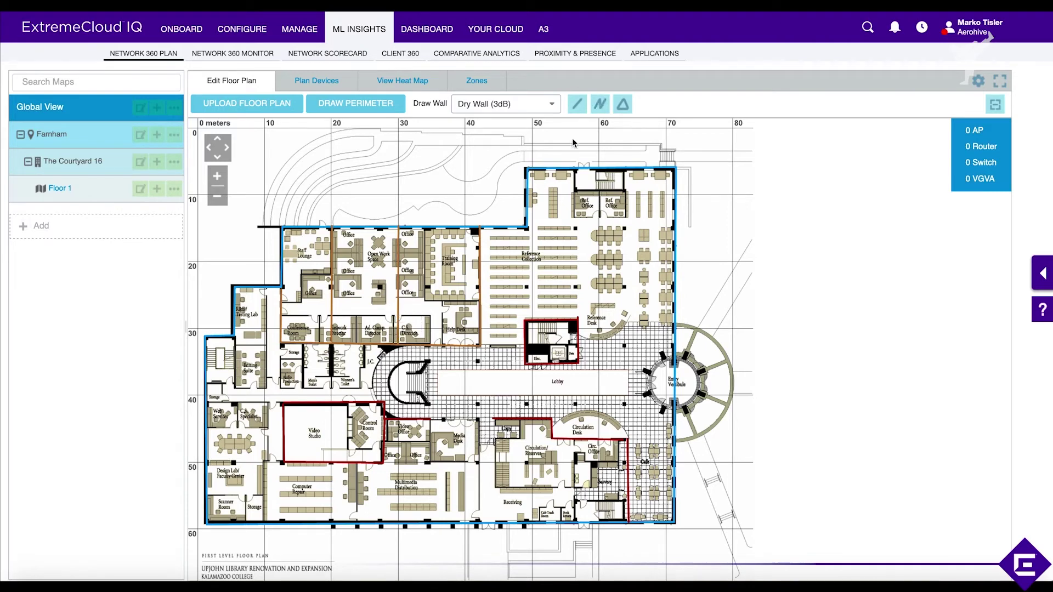
- Enclose the Ref Office with dry walls meeting the top wall
left_click(574, 170)
left_click(574, 217)
left_click(629, 217)
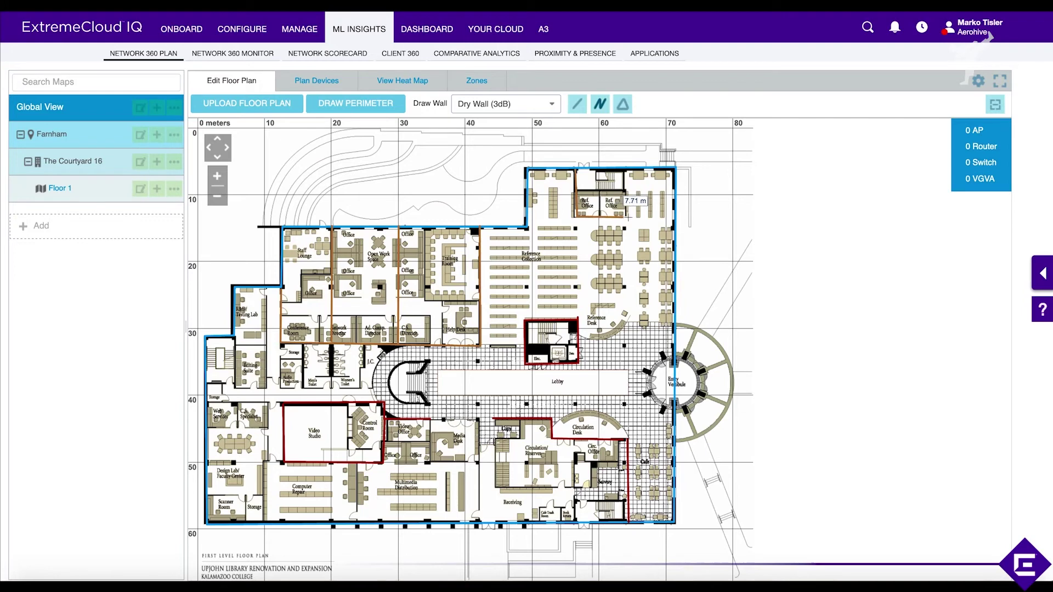
double_click(629, 170)
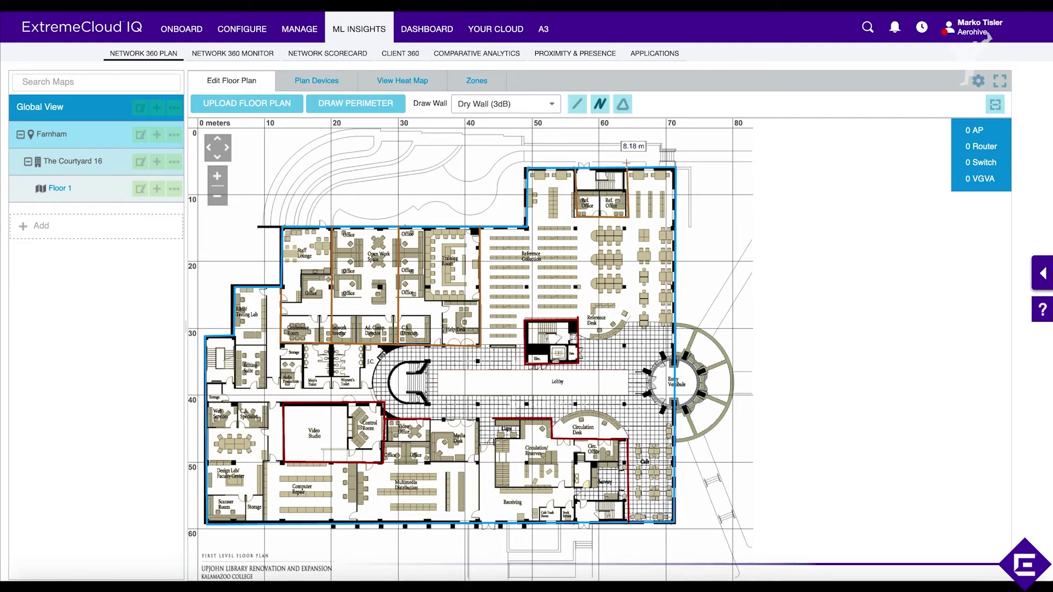
- Select Elevator Shaft (30dB) as the wall material for connected walls
left_click(529, 109)
left_click(515, 207)
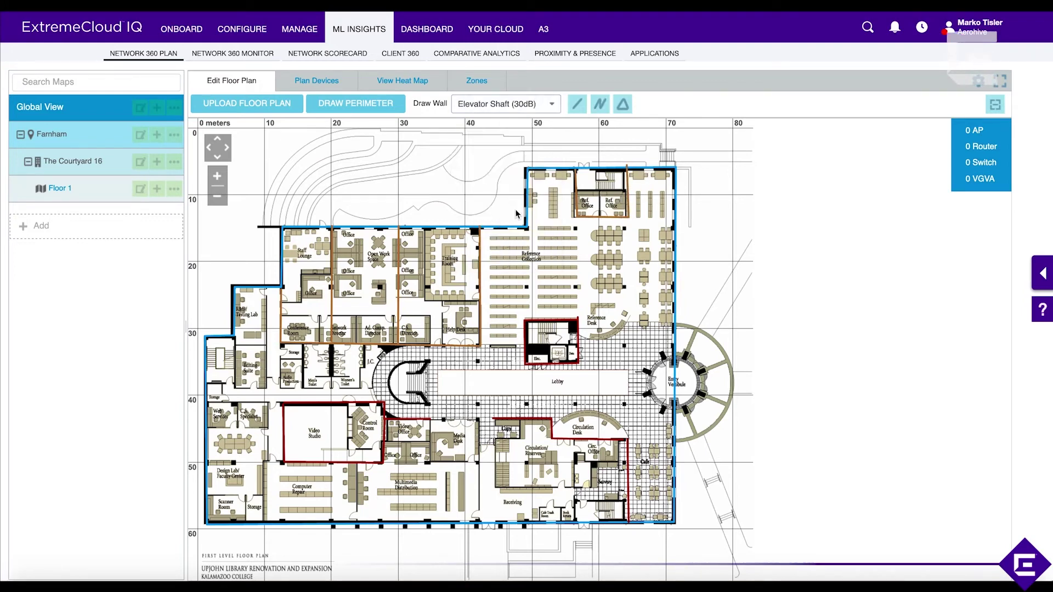
left_click(601, 109)
- Draw a short elevator-shaft wall, then switch the wall material to Concrete (12dB)
left_click(304, 383)
double_click(361, 385)
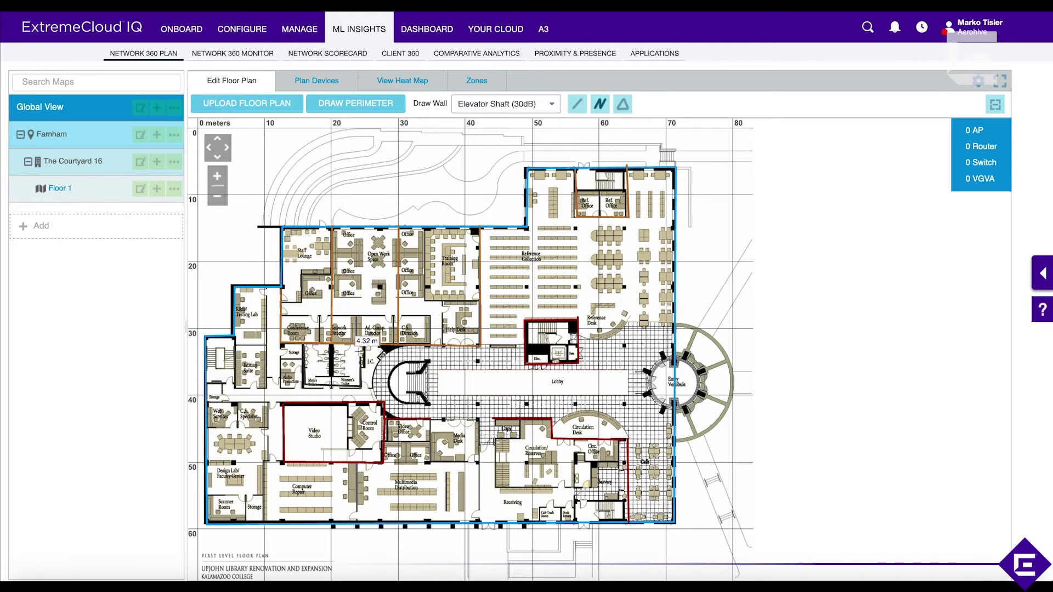
left_click(551, 104)
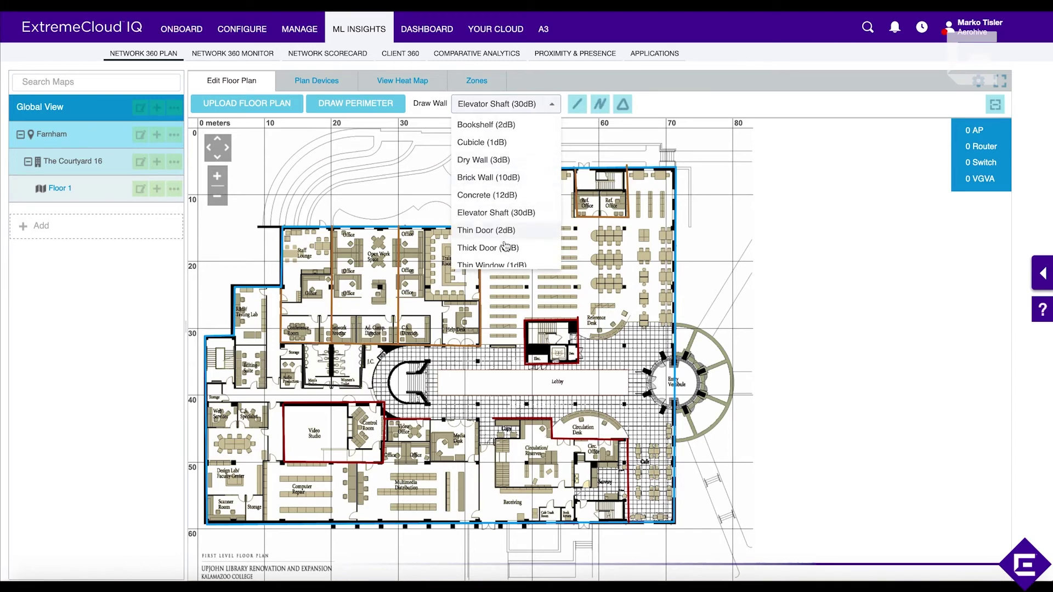
scroll(512, 231, "down", 1)
scroll(499, 171, "up", 1)
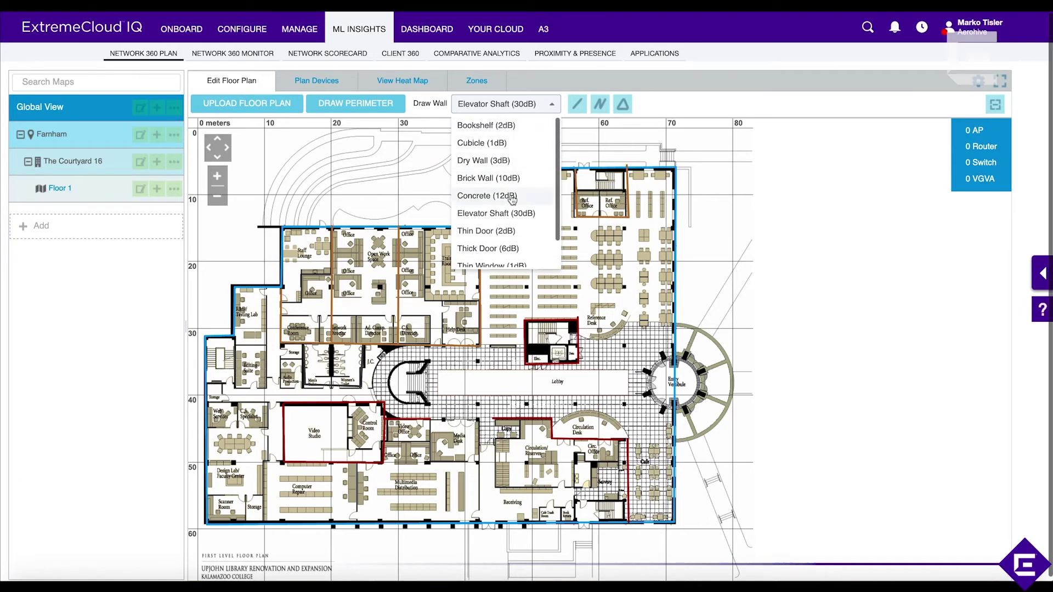
scroll(512, 199, "down", 1)
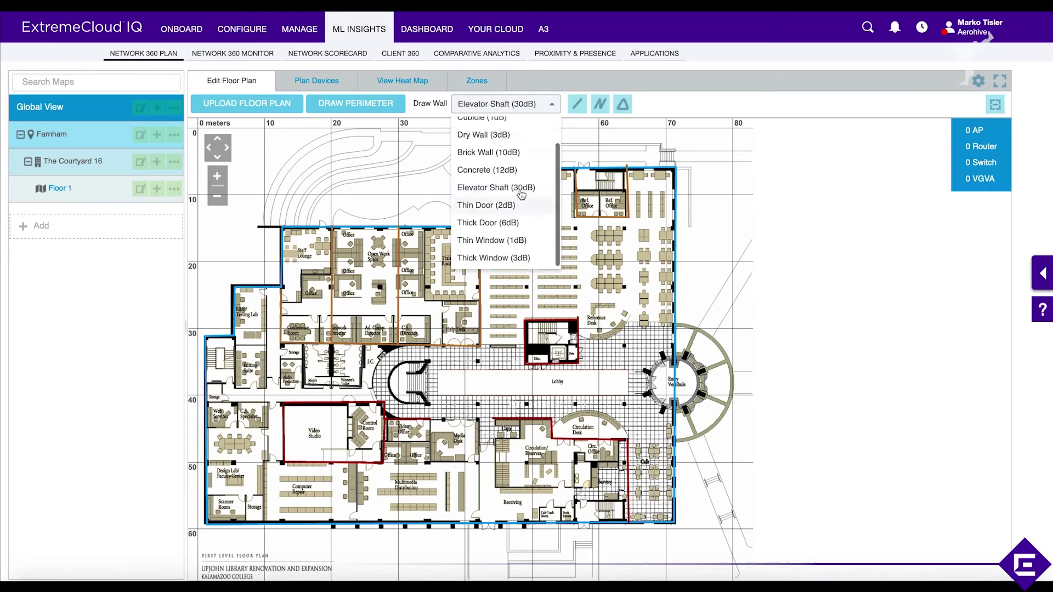
scroll(518, 158, "up", 1)
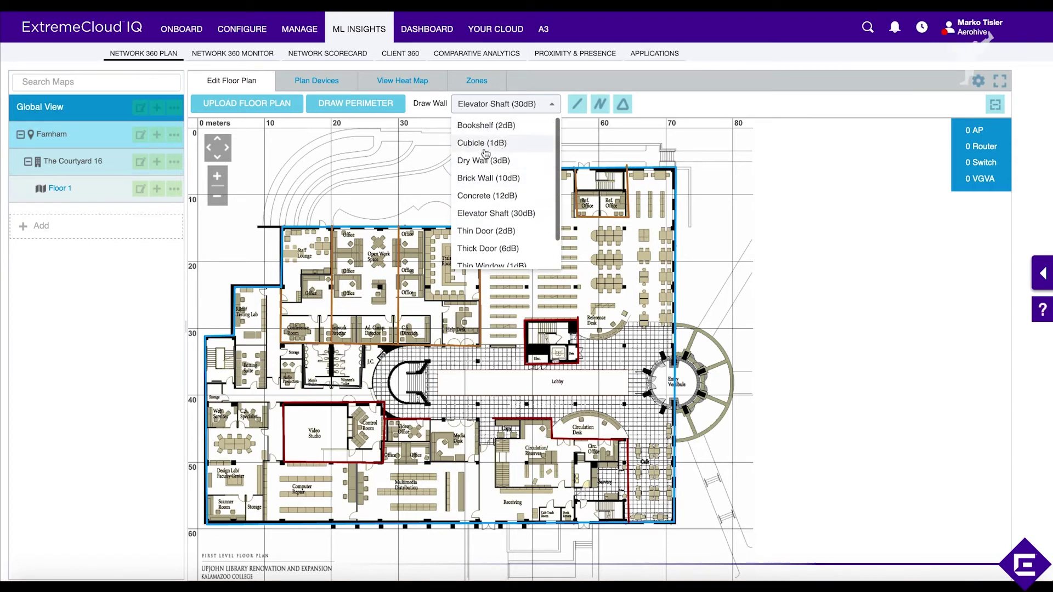
scroll(532, 174, "down", 1)
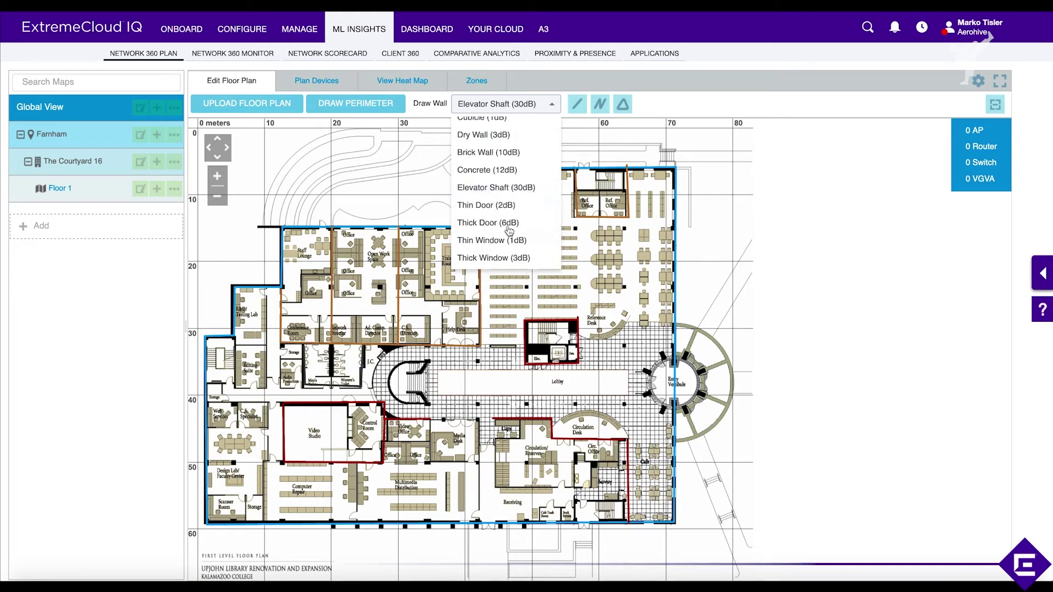
scroll(509, 229, "up", 1)
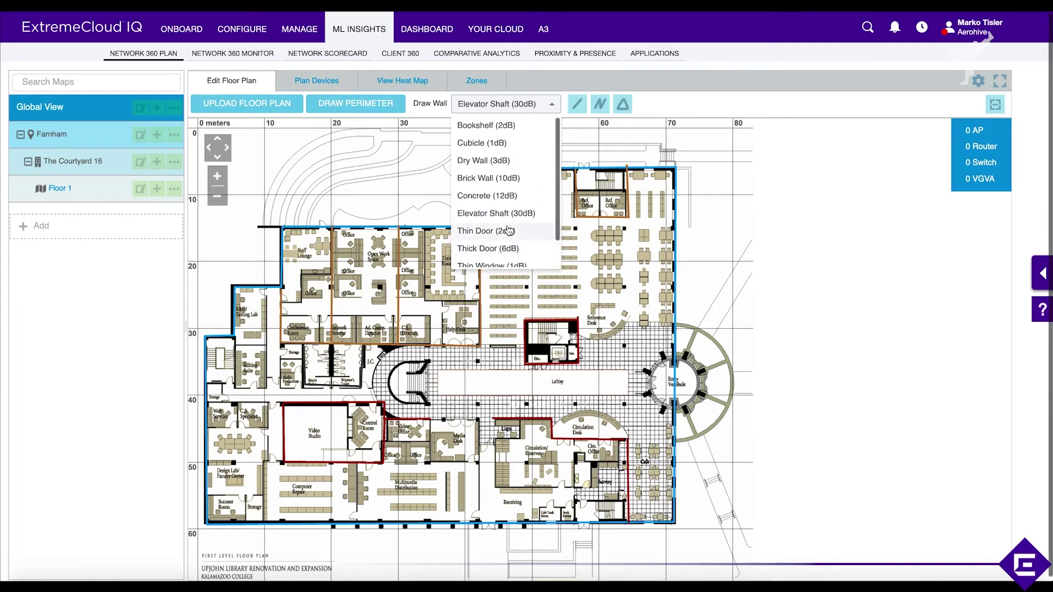
left_click(504, 199)
left_click(599, 105)
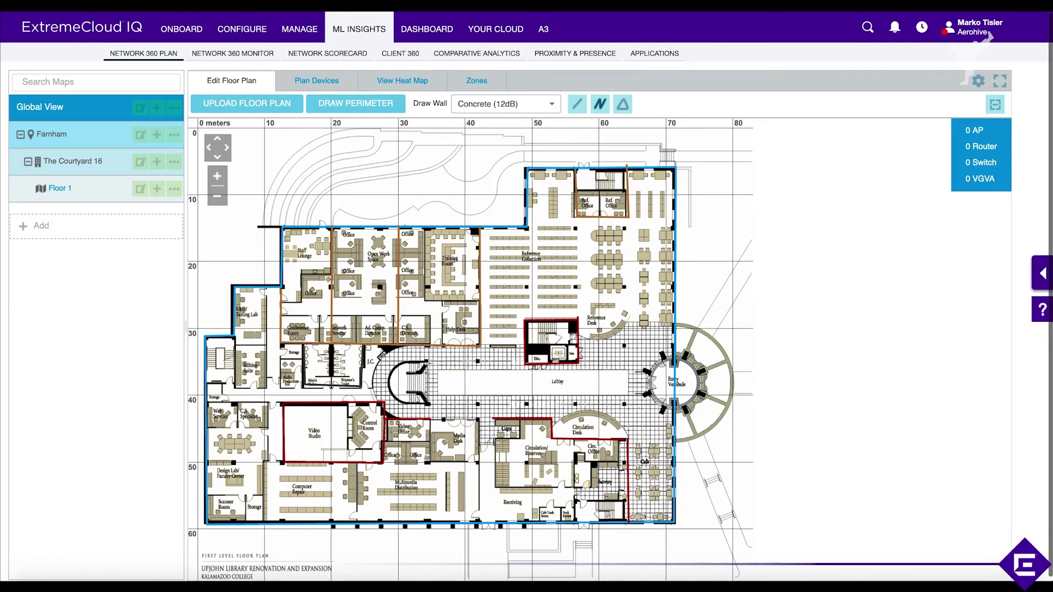
- Trace a concrete wall around the lobby's curved staircase and up its rail
left_click(432, 358)
left_click(410, 362)
left_click(397, 367)
left_click(390, 377)
left_click(391, 387)
left_click(400, 398)
left_click(412, 403)
left_click(421, 384)
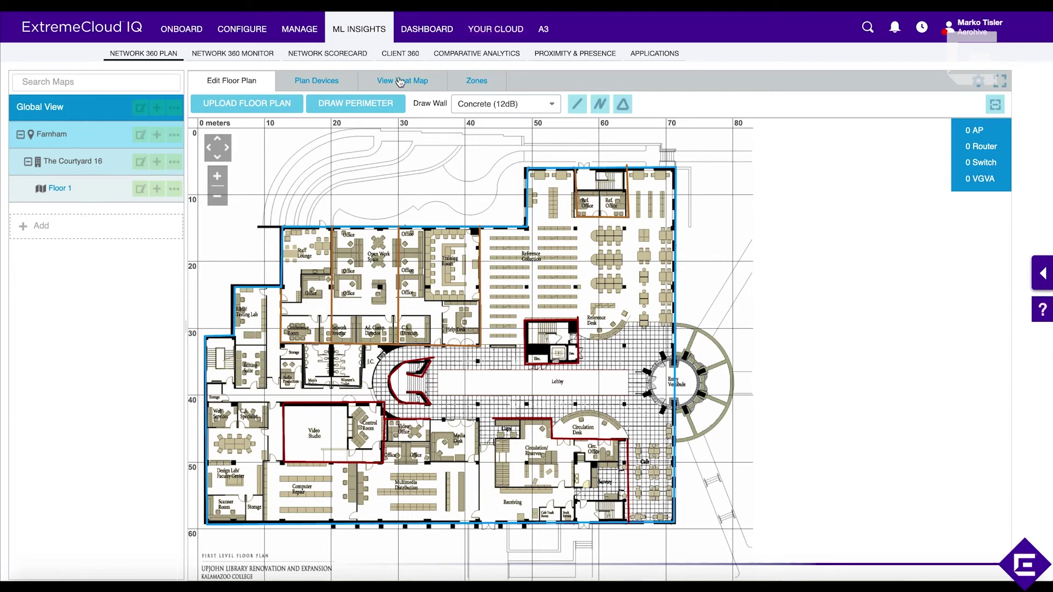
- Switch Floor 1 to Plan Devices with High-Speed Connectivity as the auto-plan goal
left_click(330, 84)
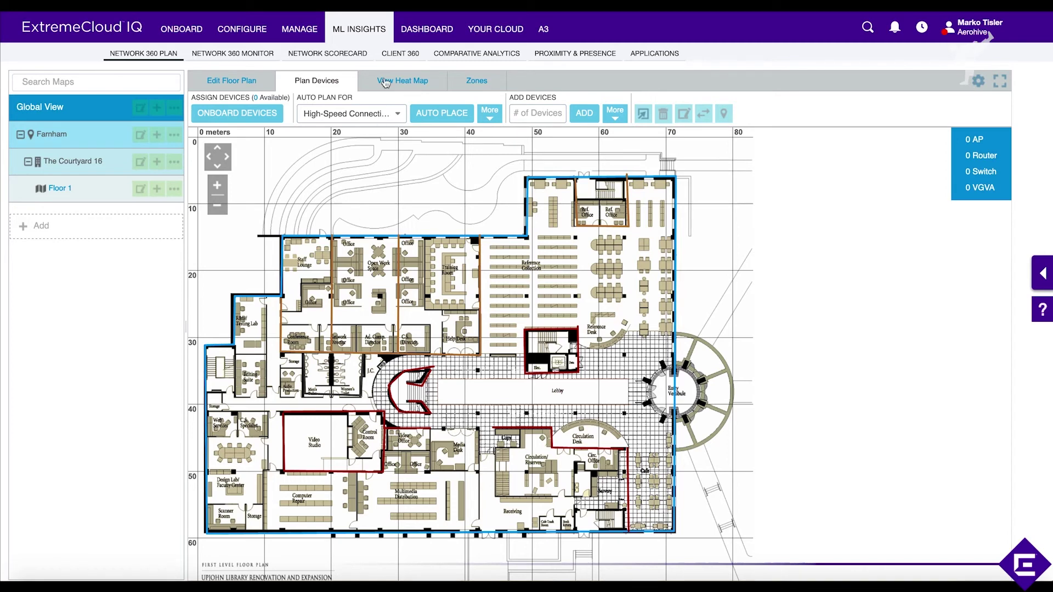
left_click(369, 116)
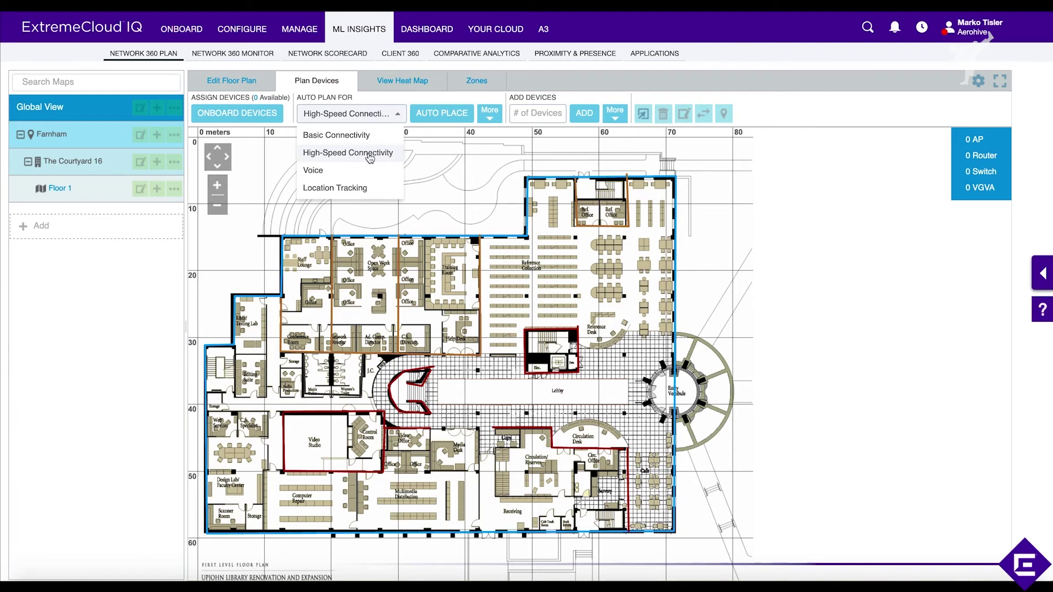
left_click(370, 157)
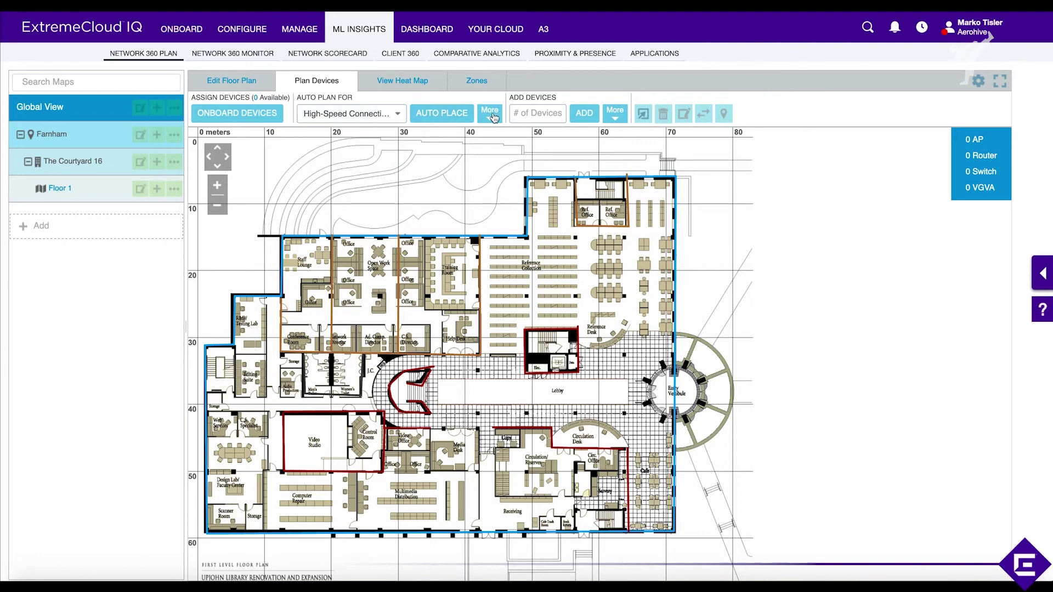
left_click(492, 114)
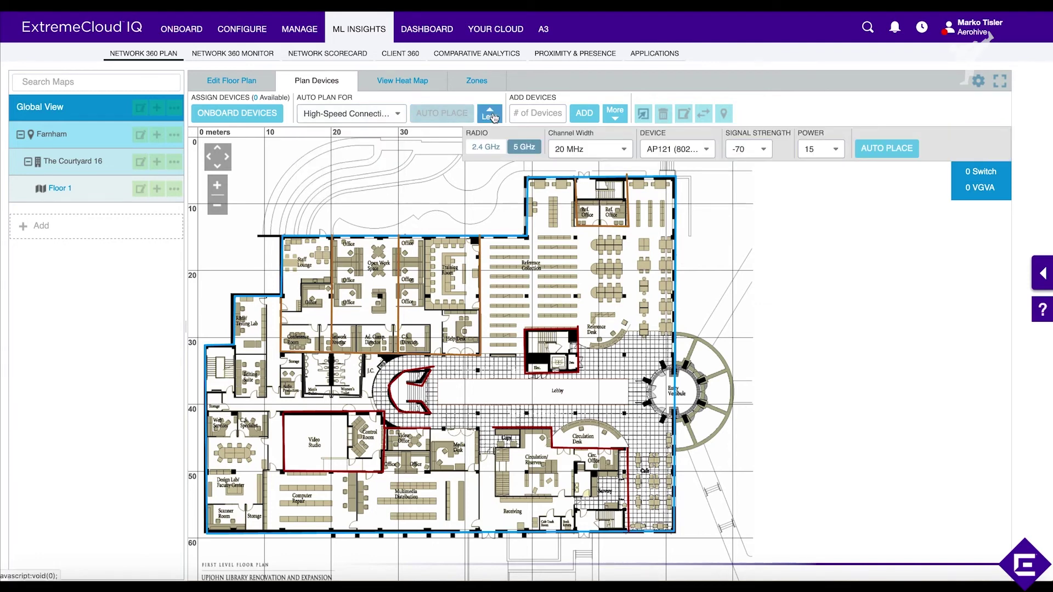
- Choose the AP305C dual-radio model as the access point to plan
left_click(697, 151)
scroll(716, 249, "down", 5)
scroll(716, 249, "down", 4)
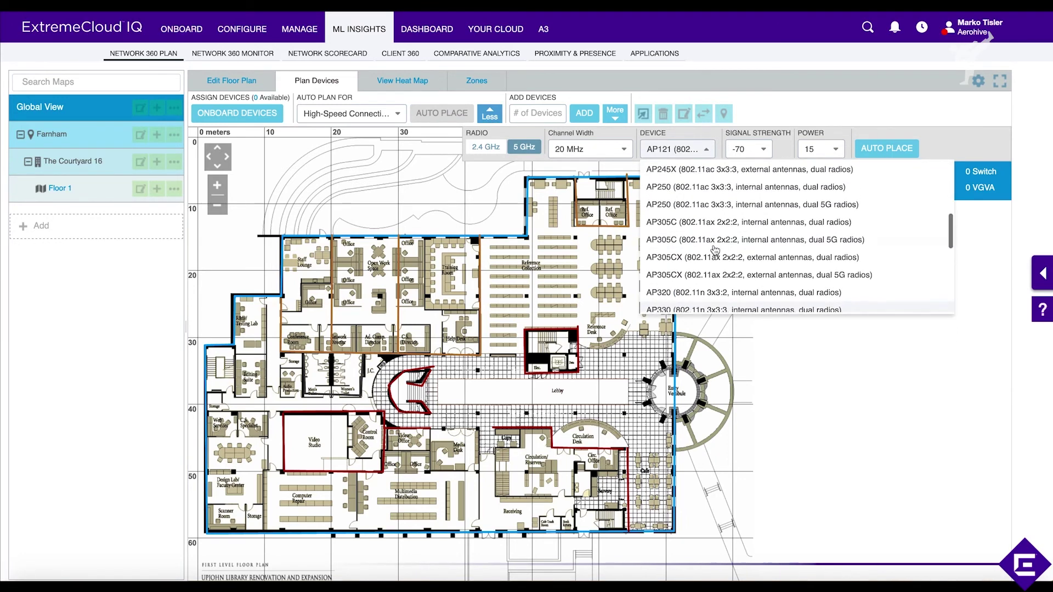
scroll(711, 245, "down", 5)
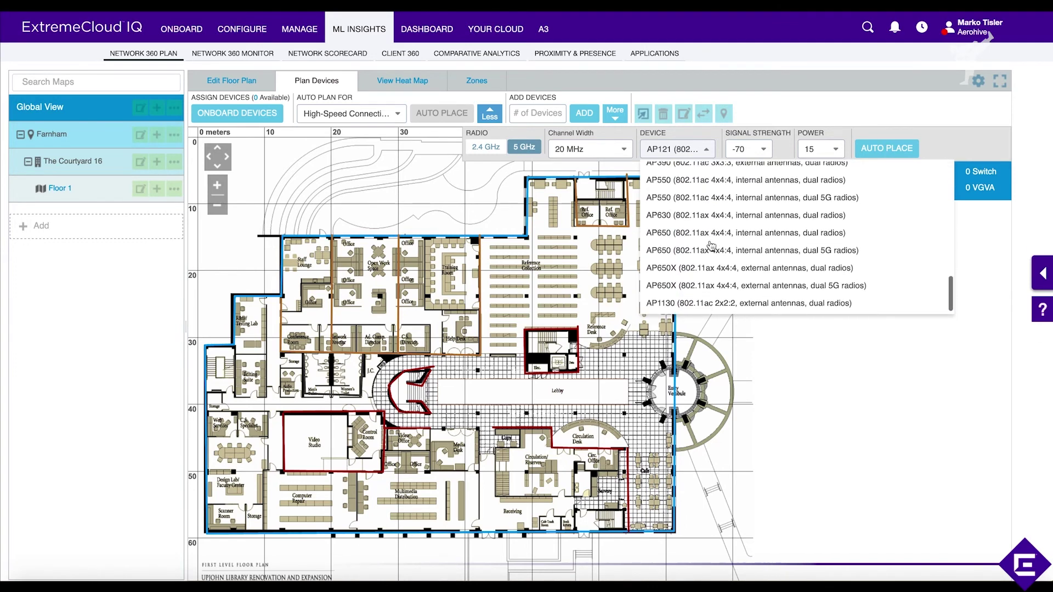
scroll(712, 258, "up", 3)
scroll(715, 270, "up", 3)
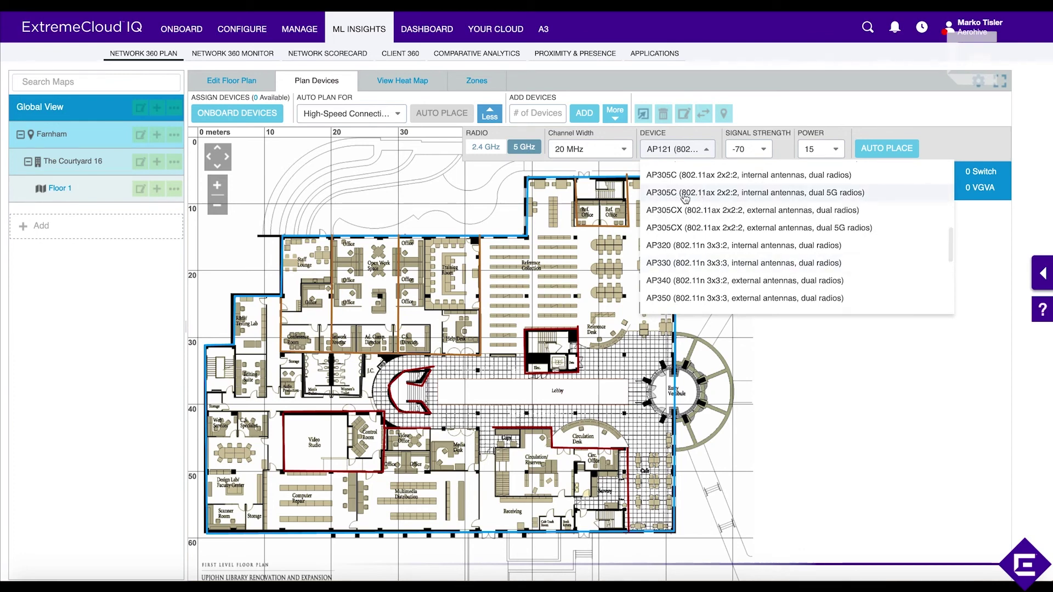
left_click(684, 175)
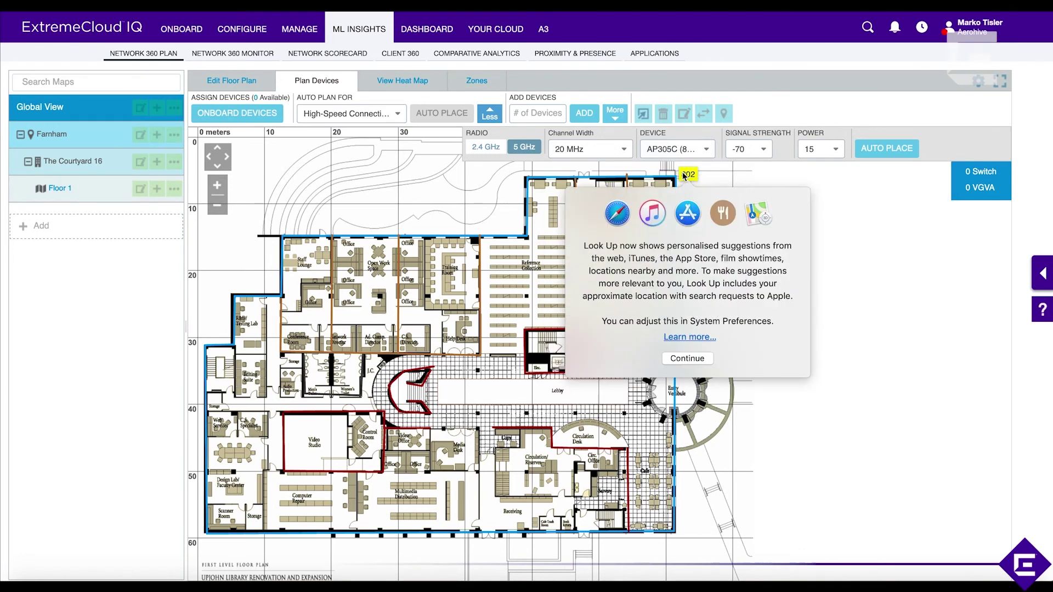
left_click(844, 234)
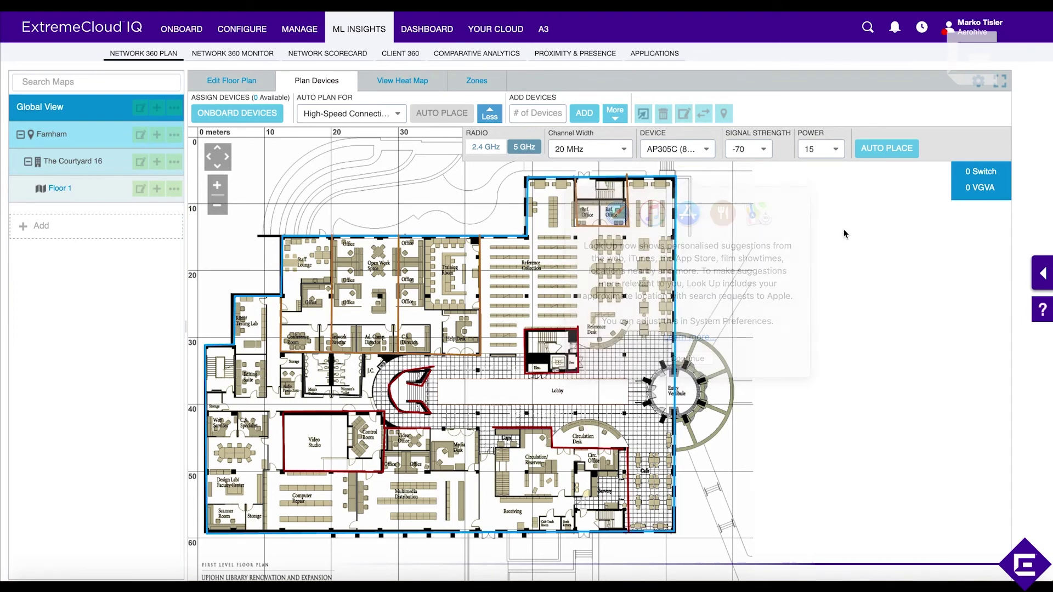
- Set target signal strength to -65 and auto-place the access points
left_click(763, 149)
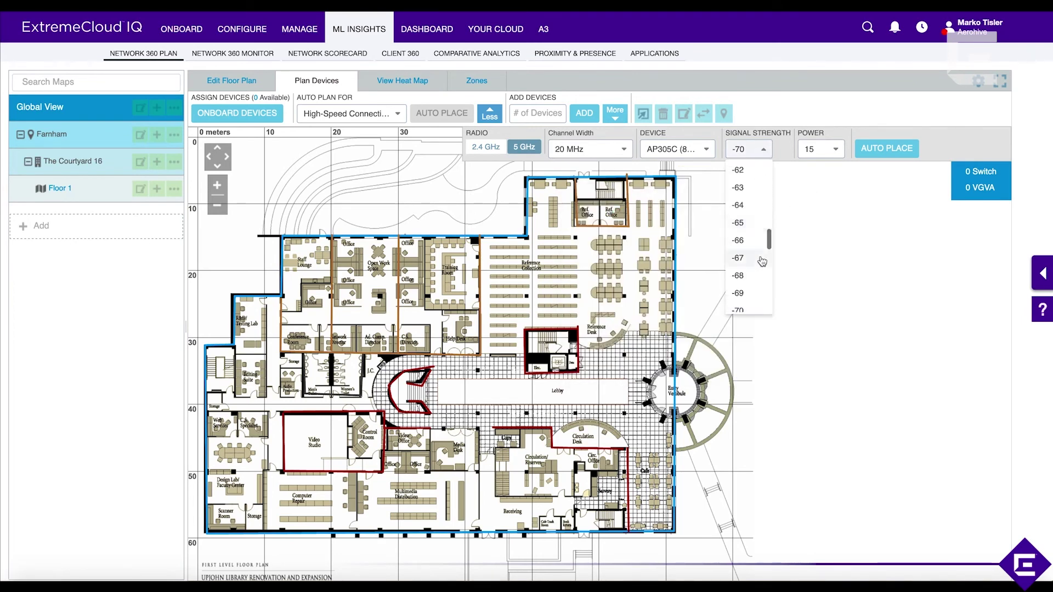
left_click(754, 223)
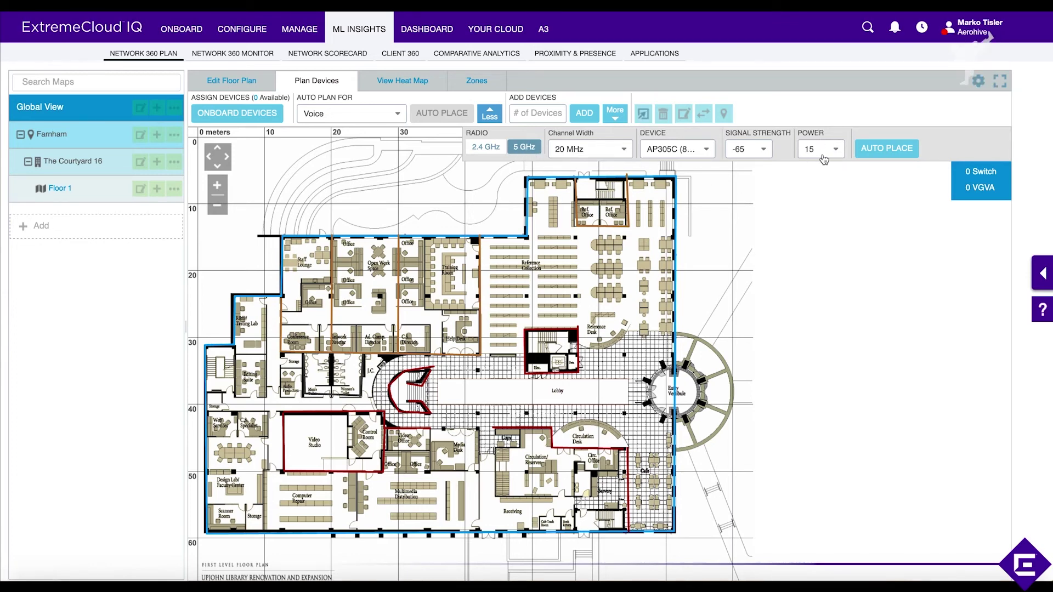
left_click(896, 150)
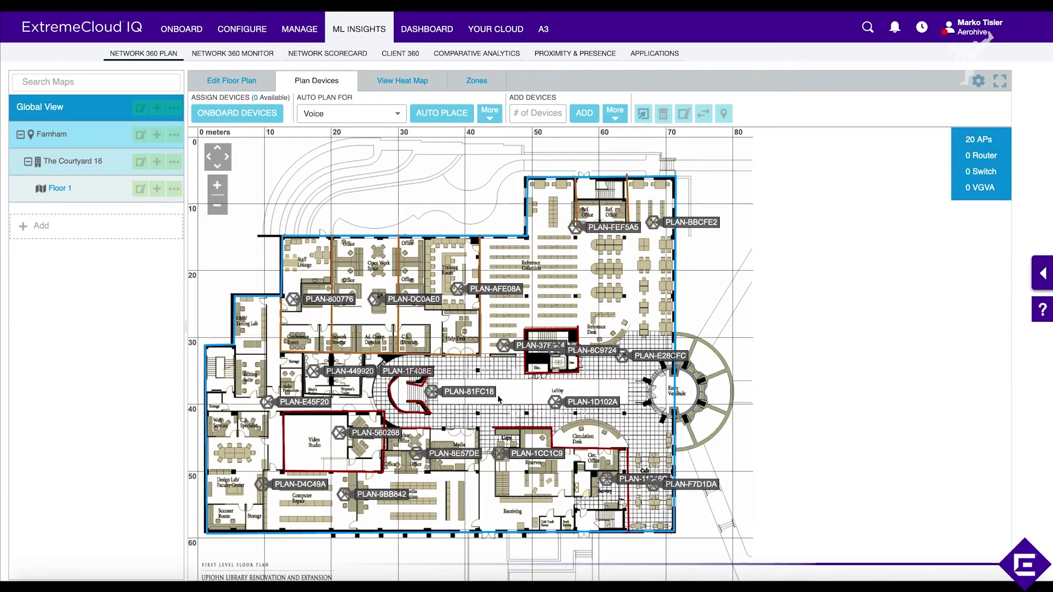
- Show the heat map of 5 GHz coverage from the 20 planned APs
left_click(409, 85)
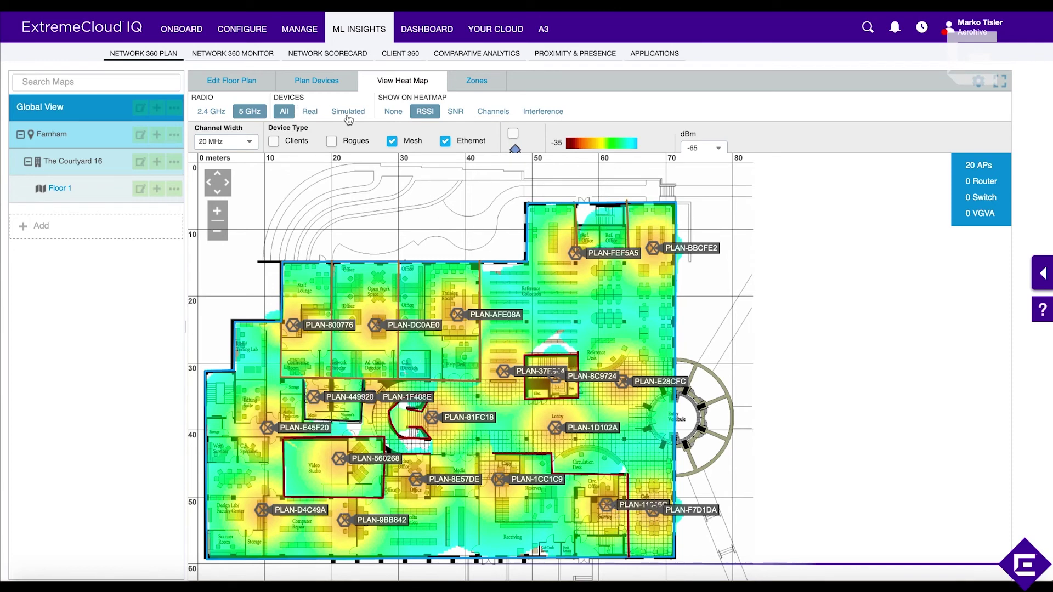
- Show SNR on the heat map, trying noise floor -90 and then -80
left_click(458, 112)
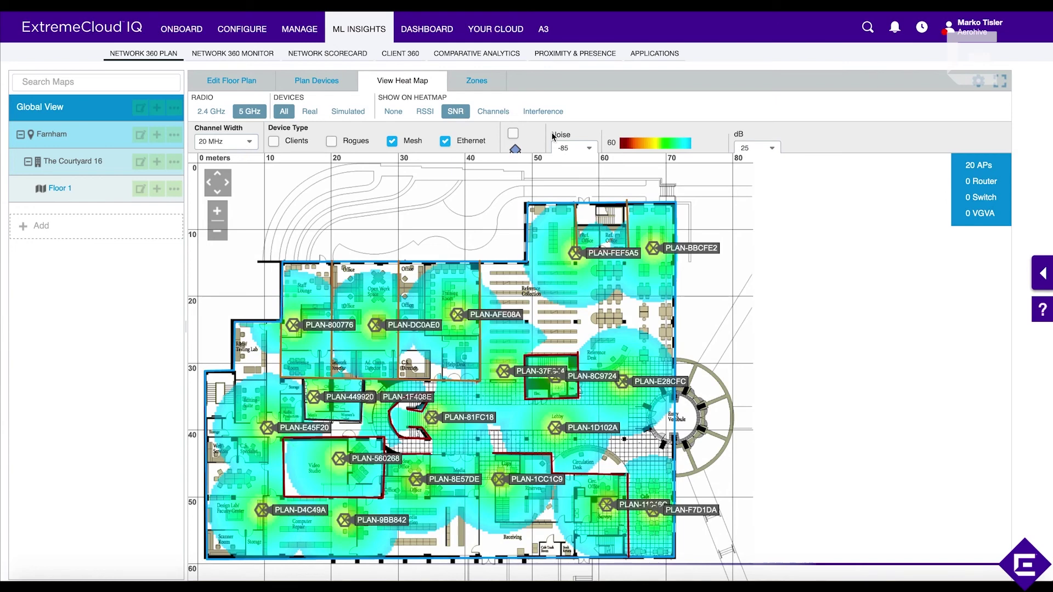
left_click(580, 149)
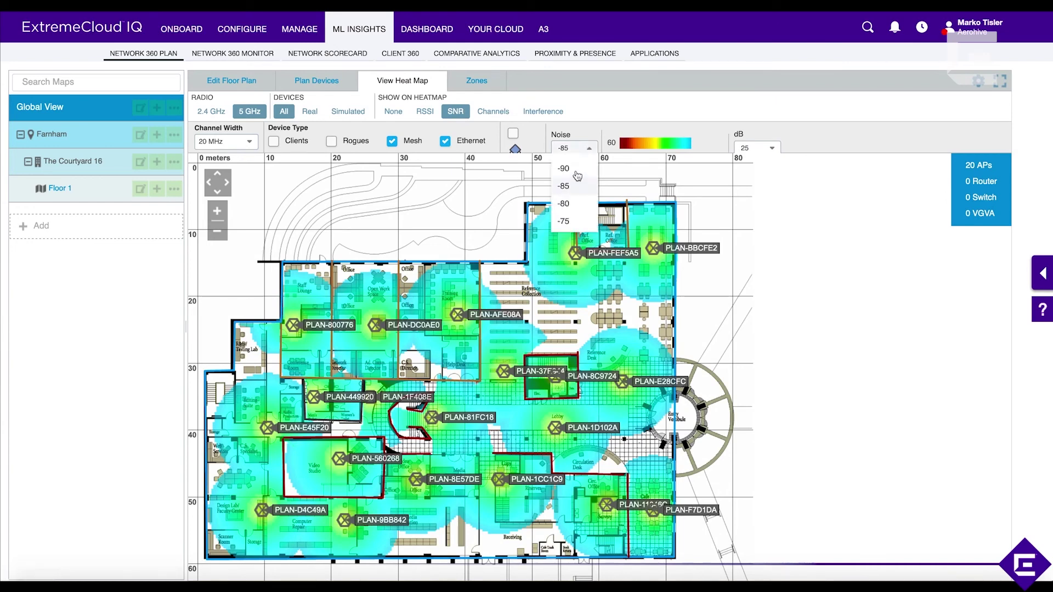
left_click(575, 168)
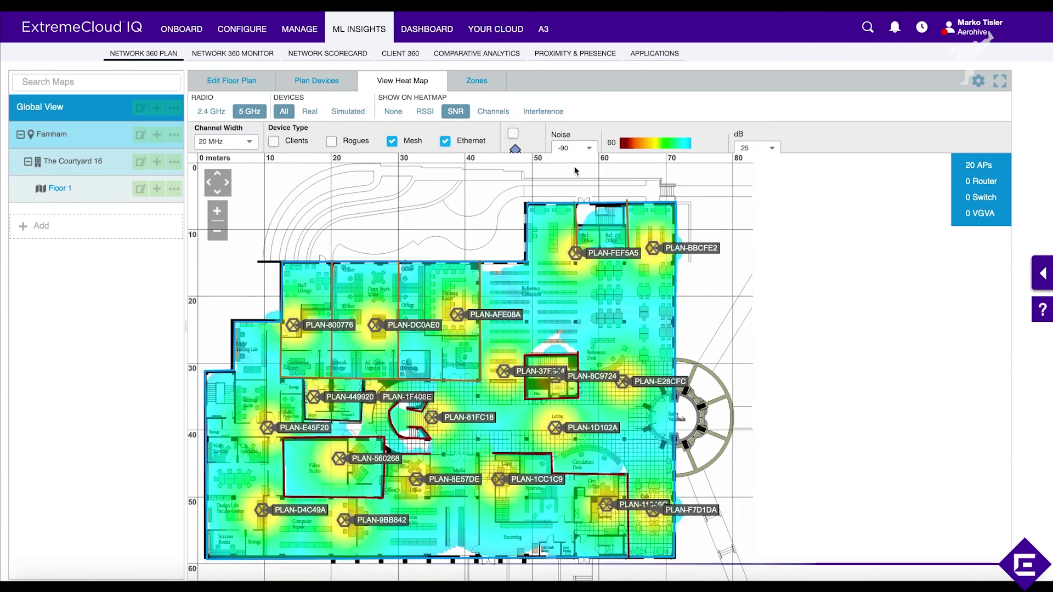
left_click(582, 148)
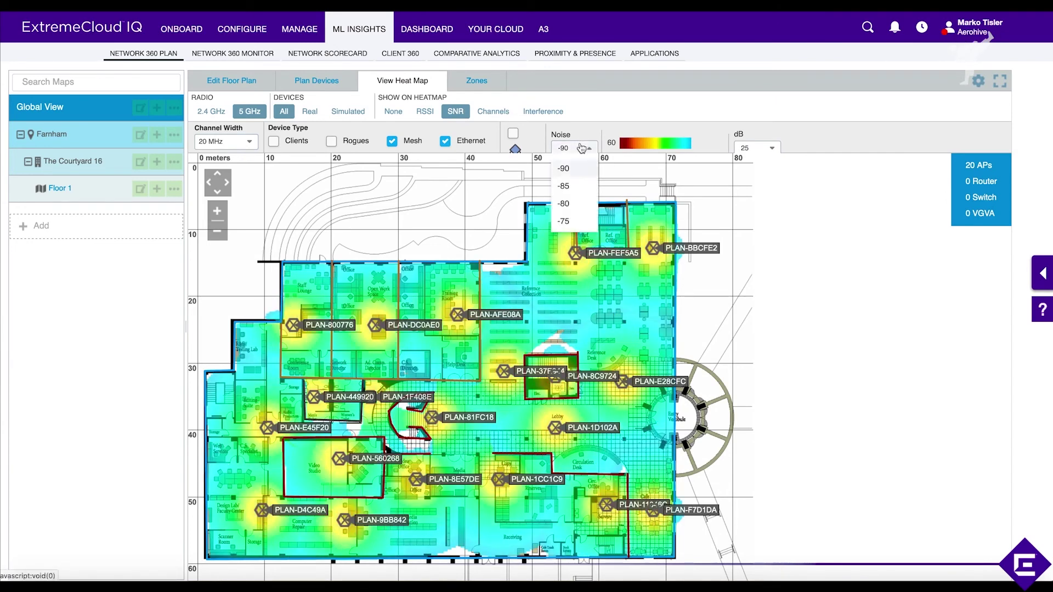
left_click(573, 205)
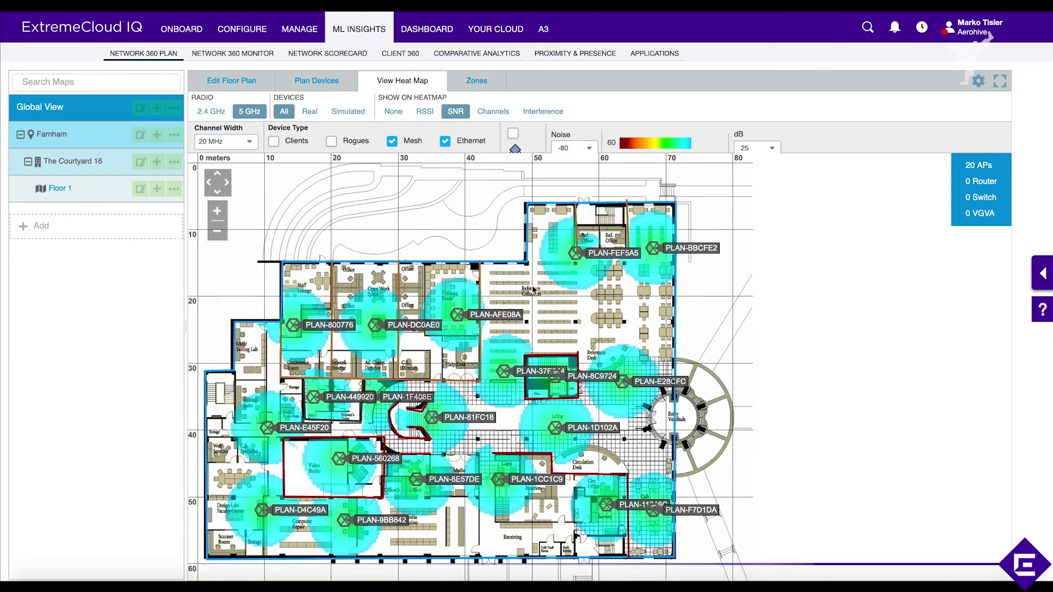
scroll(784, 137, "down", 1)
- Keep the SNR threshold at 25 dB and set the noise floor back to -90
left_click(750, 118)
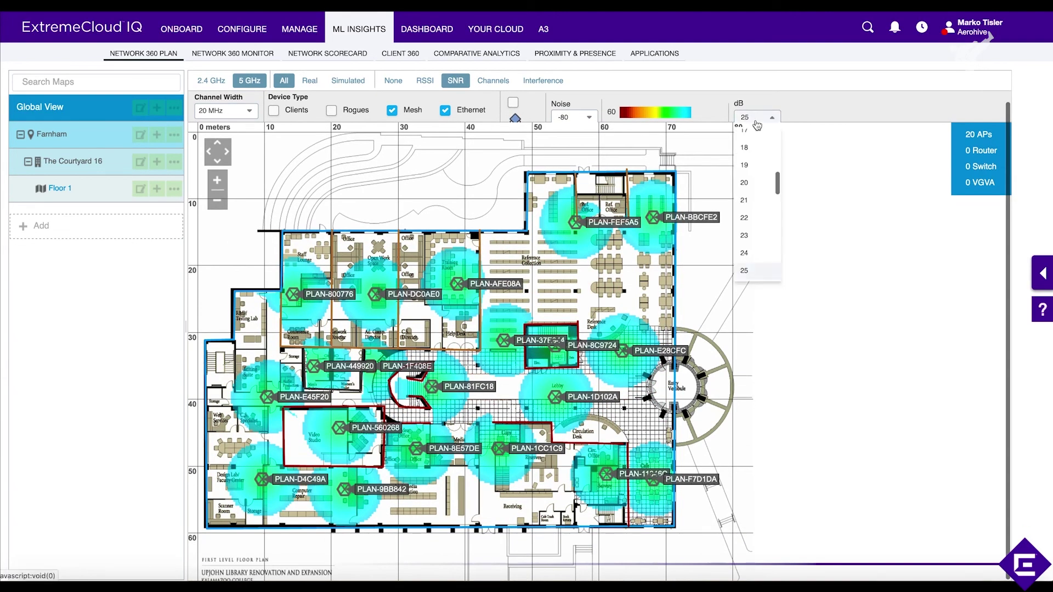
left_click(602, 301)
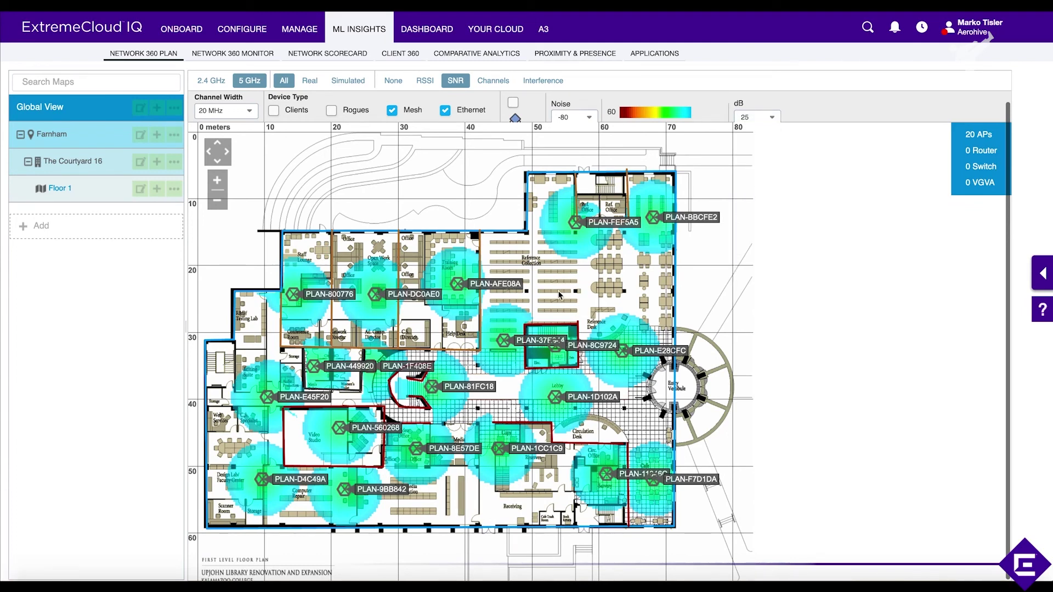
scroll(750, 309, "up", 1)
left_click(779, 133)
scroll(760, 196, "down", 3)
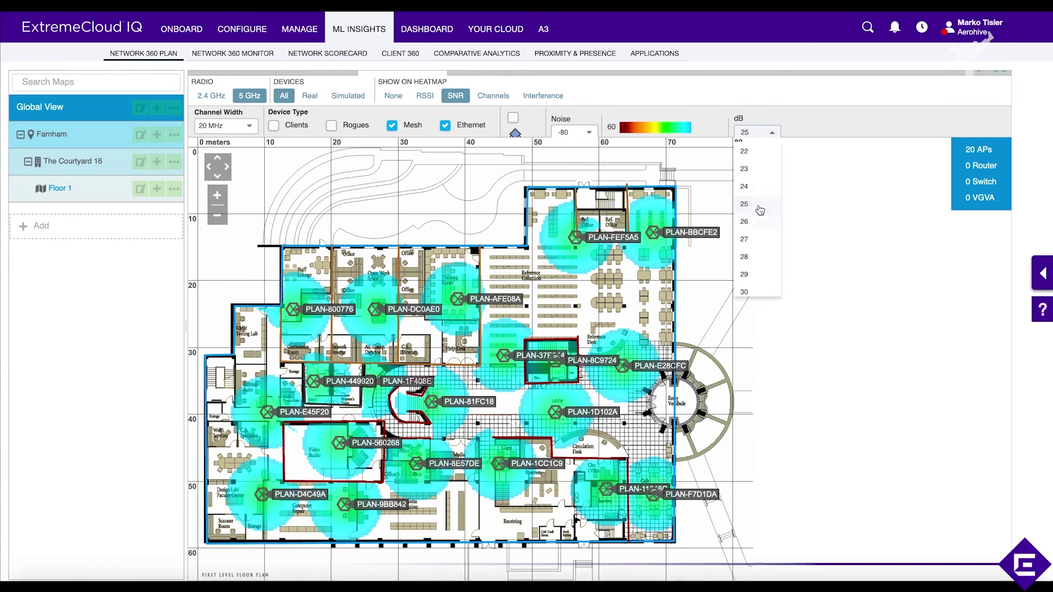
left_click(752, 210)
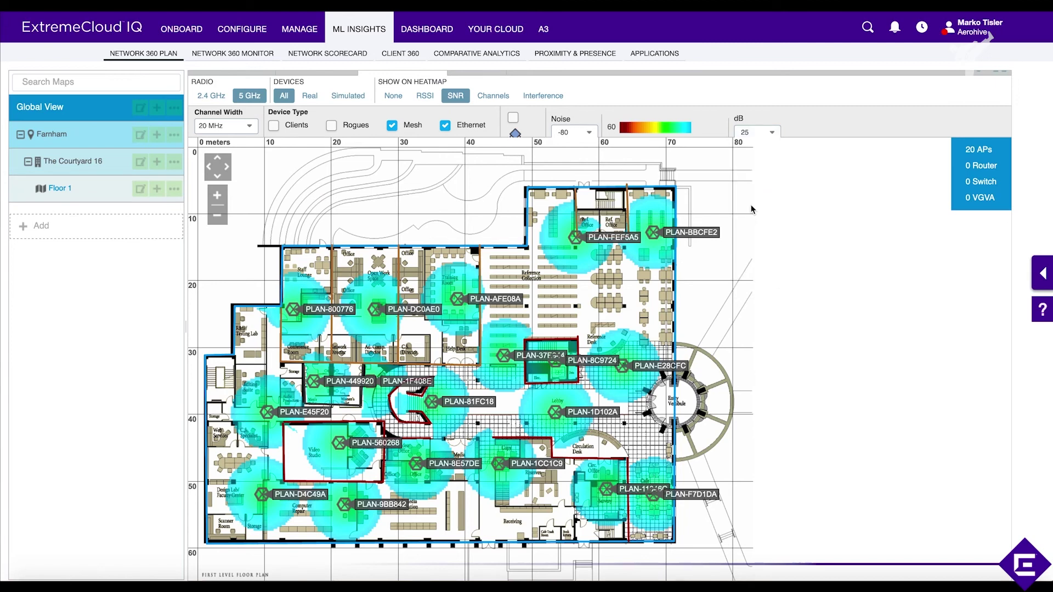
left_click(587, 137)
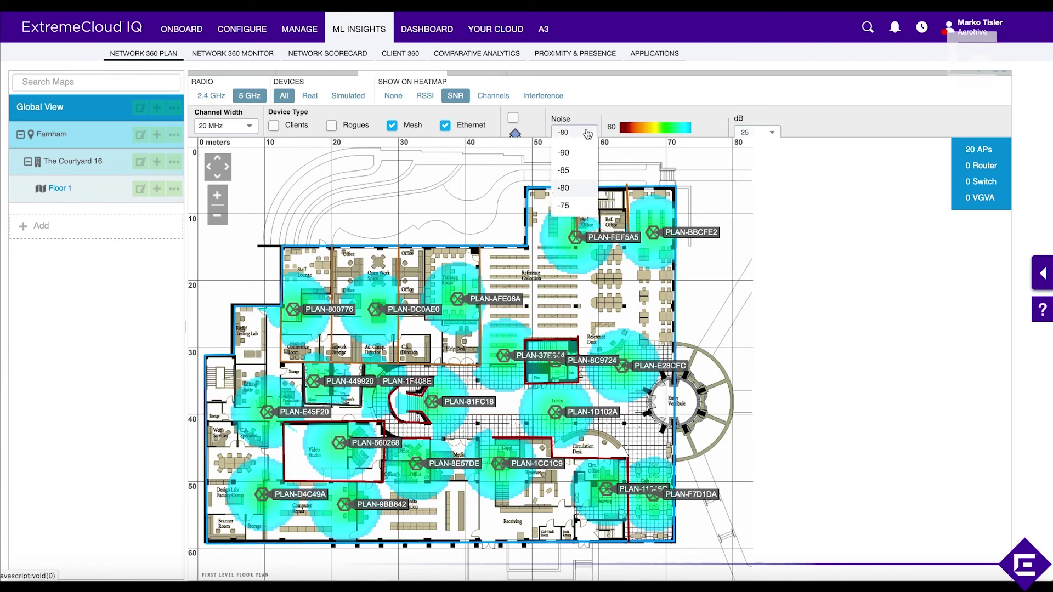
left_click(565, 153)
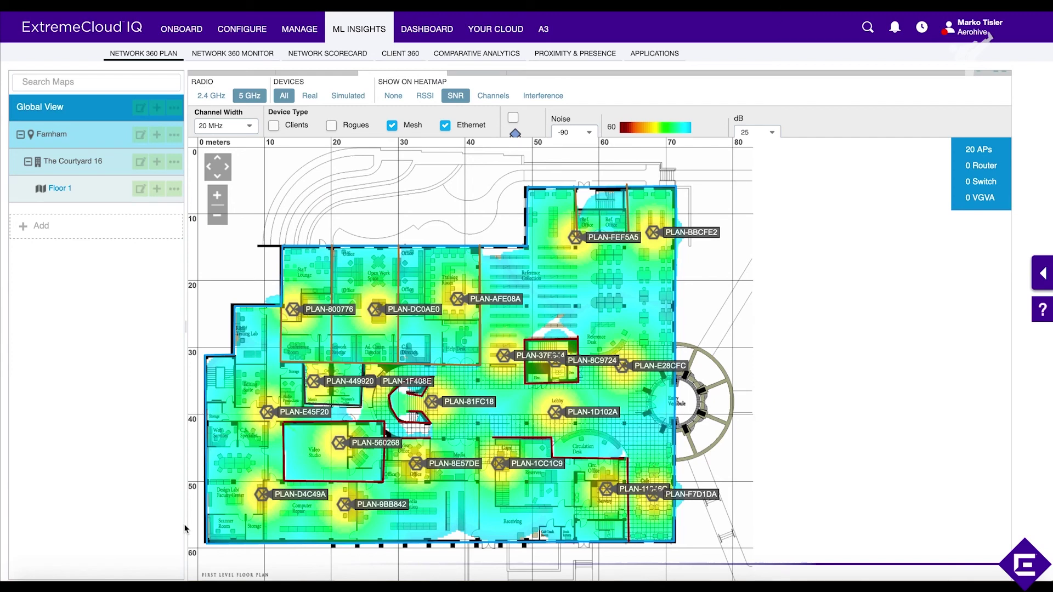
mouse_move(973, 33)
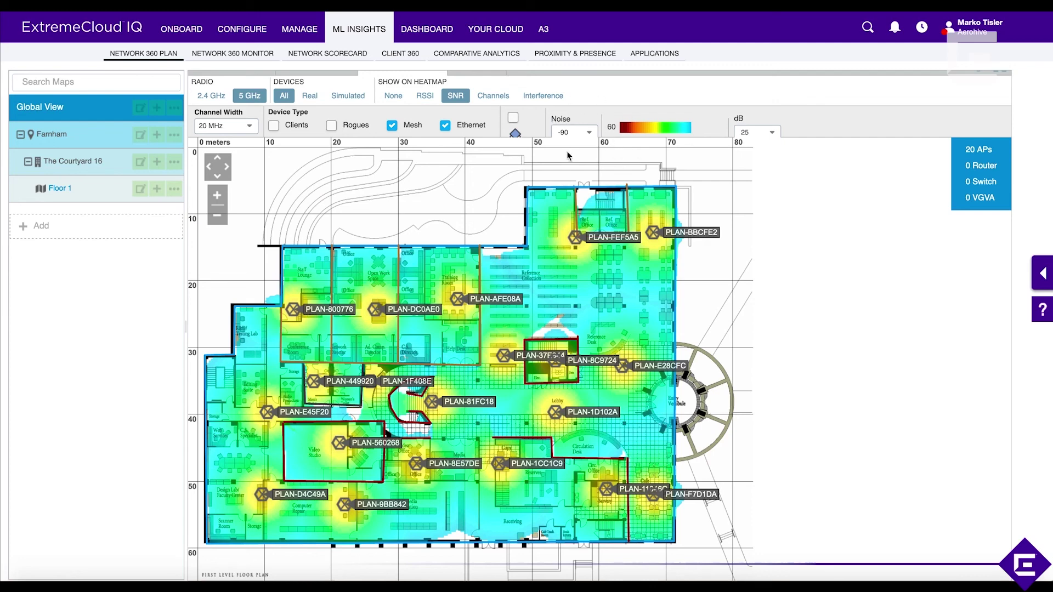
scroll(599, 209, "down", 1)
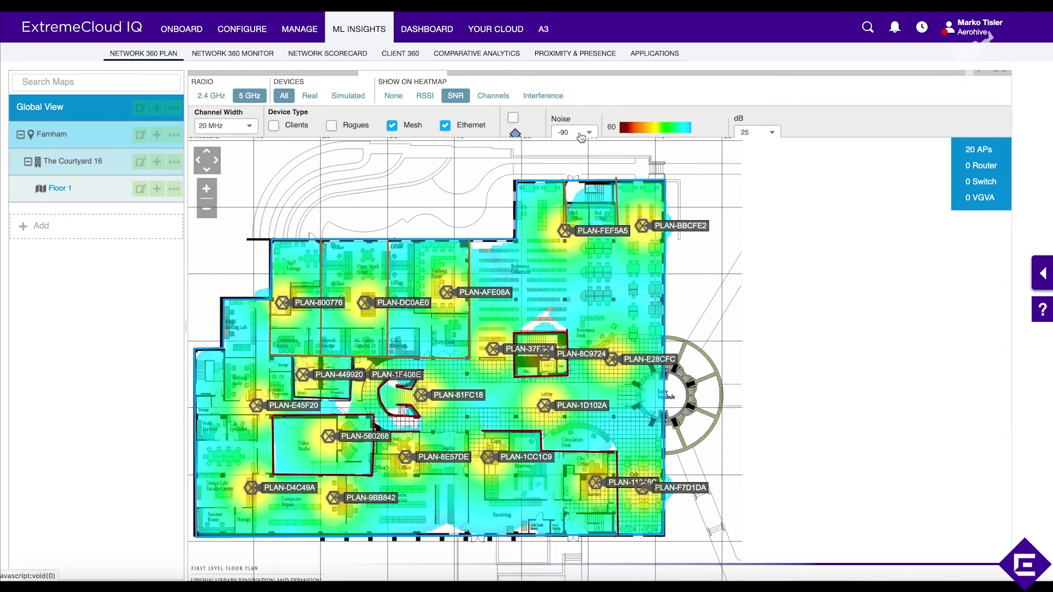
scroll(572, 374, "down", 1)
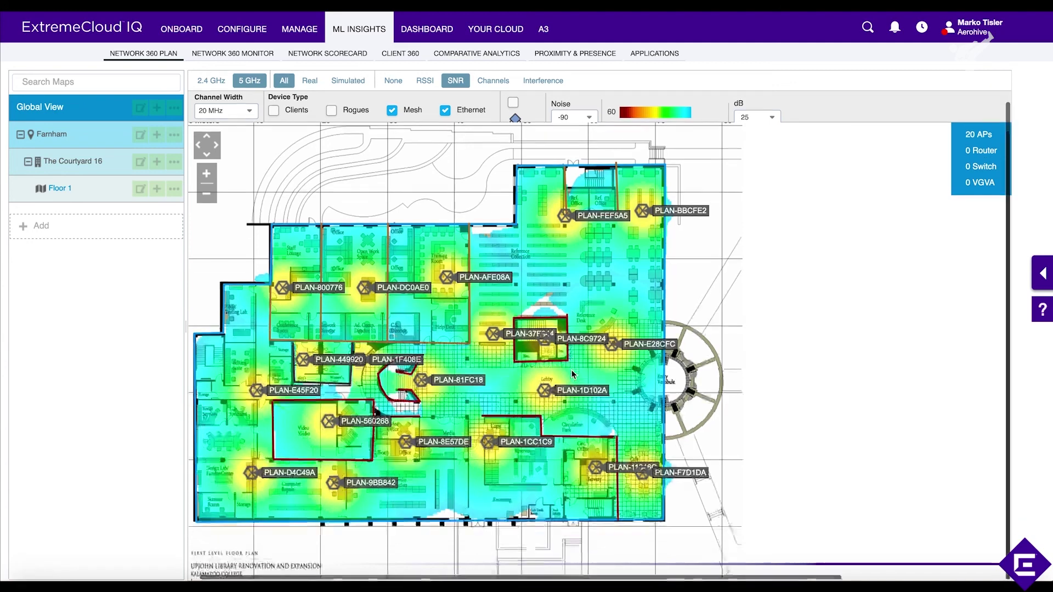
scroll(570, 370, "up", 1)
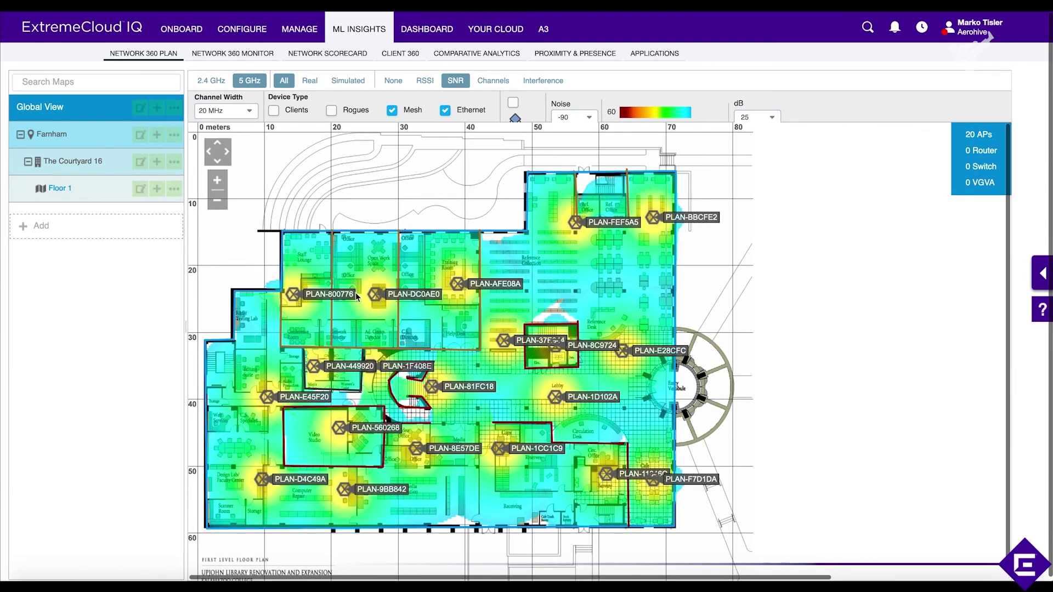